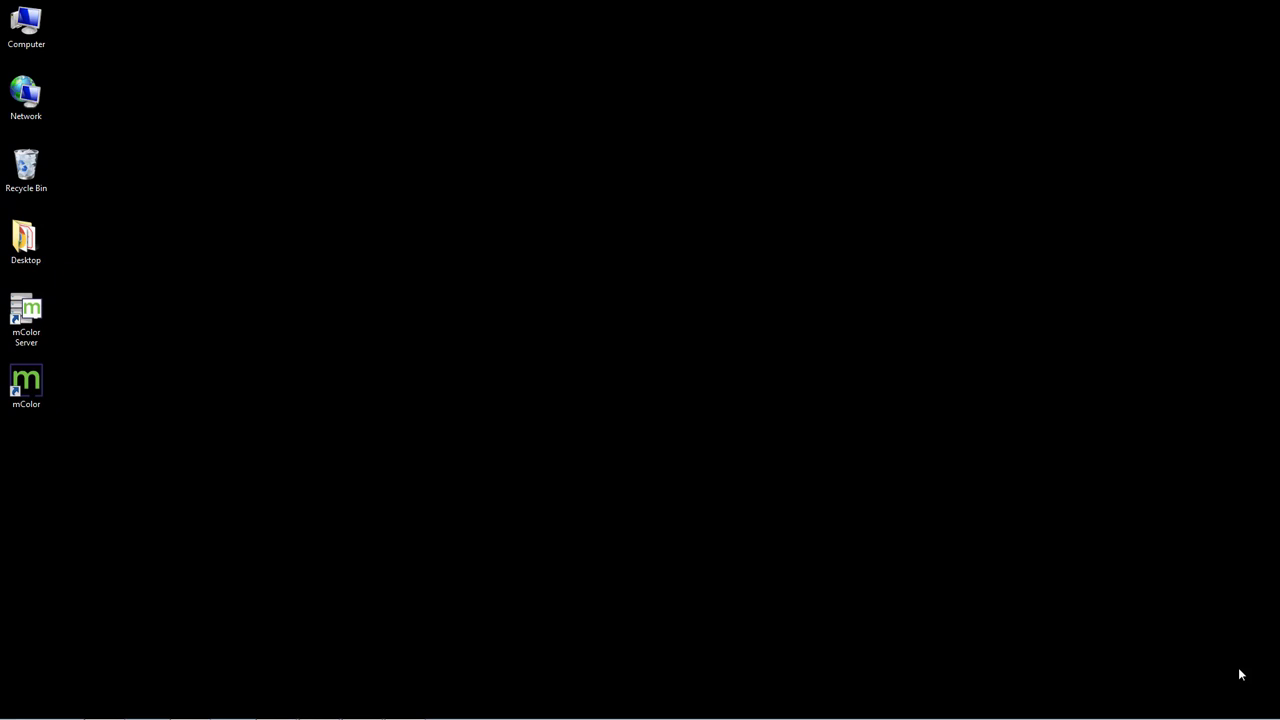
- Launch the mColor Server, dismiss the demo and info notices, and minimise Navigator - SOAR
double_click(27, 312)
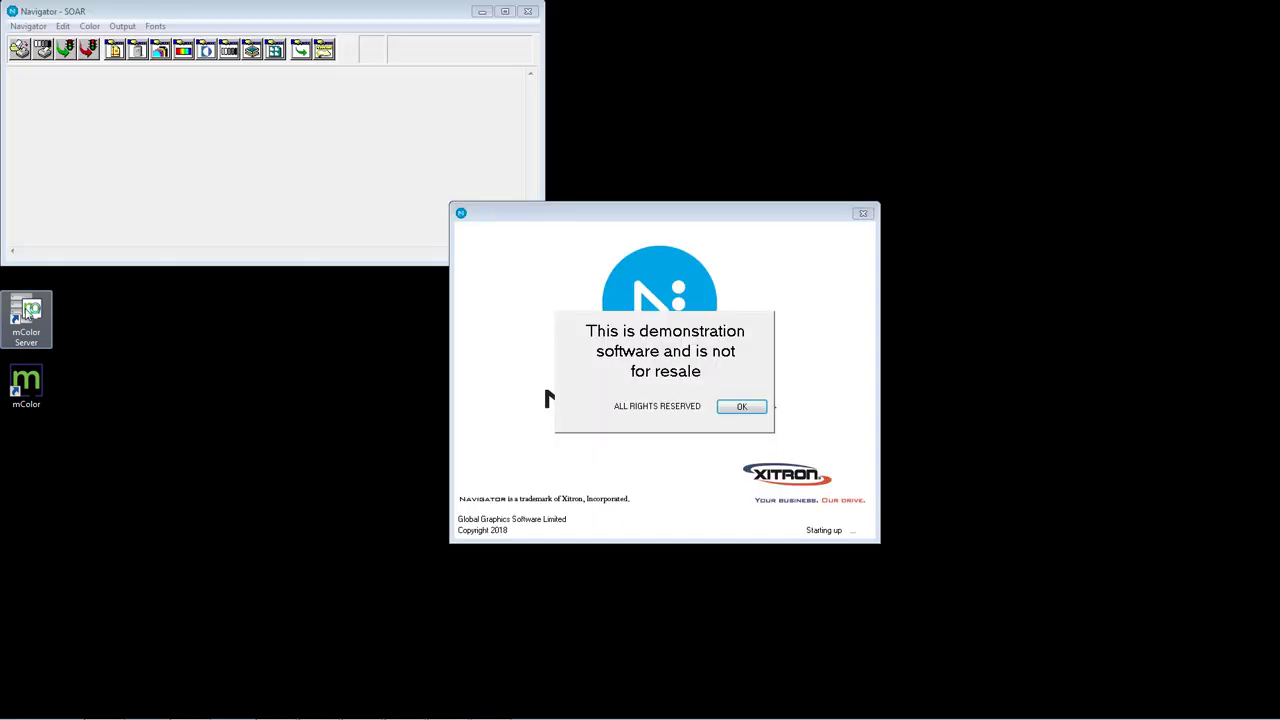
click(737, 408)
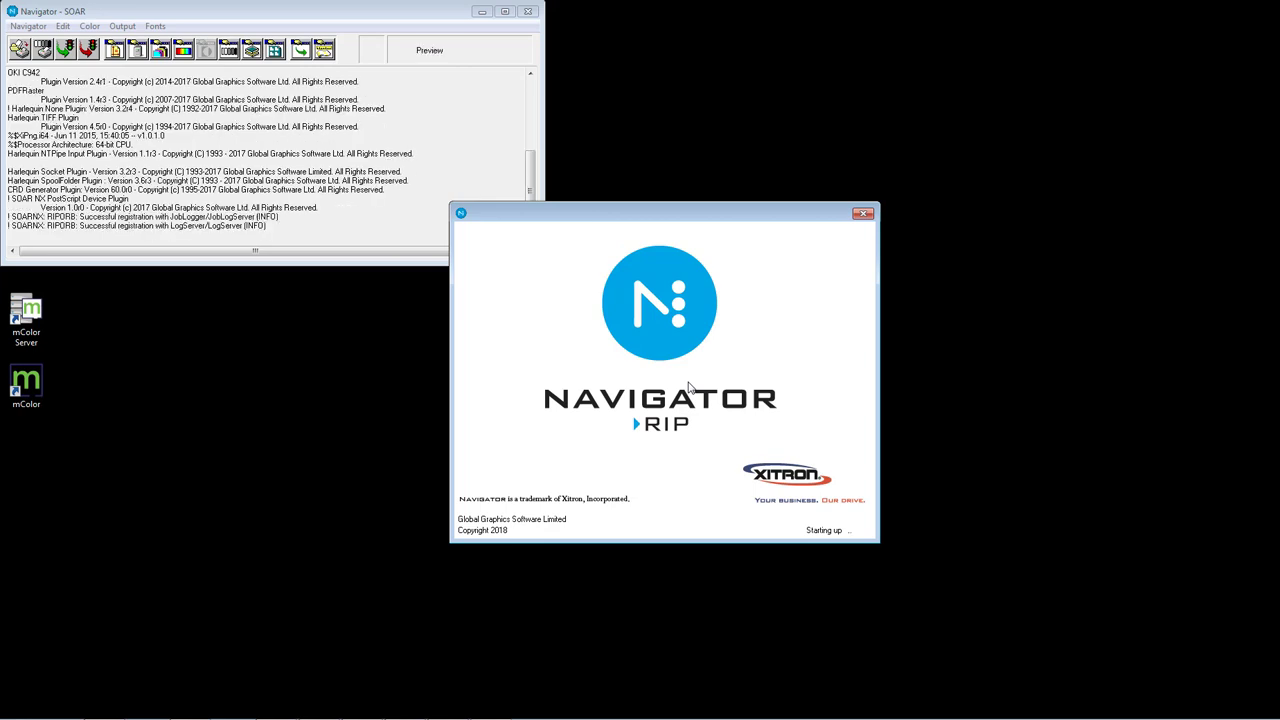
click(852, 530)
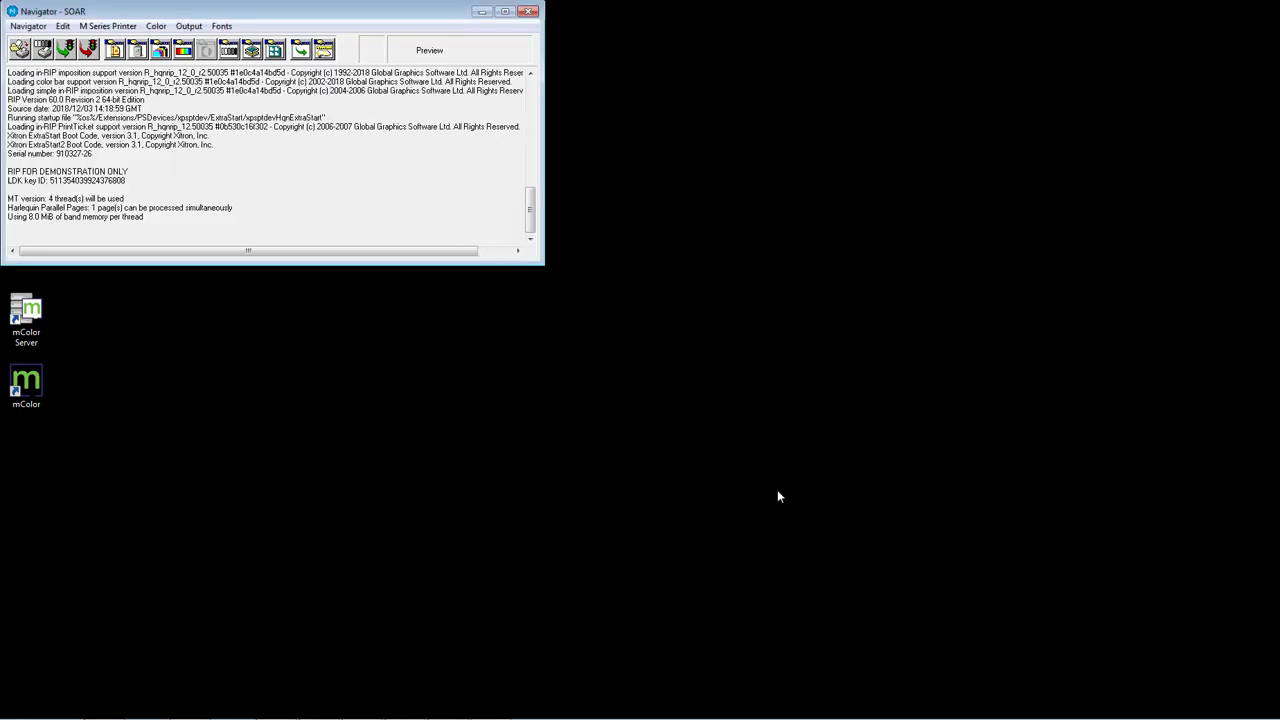
click(482, 11)
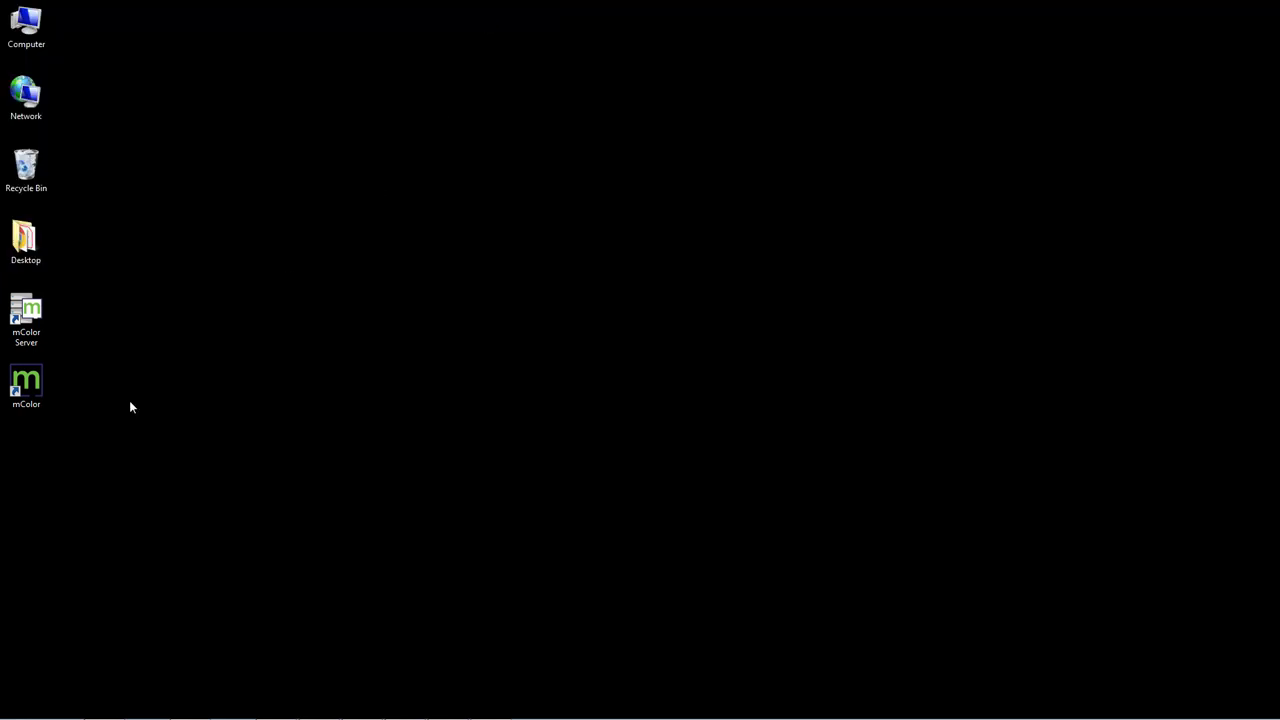
- Launch the mColor client and display the M Series - Envelopes - Portrait workflow diagram
double_click(38, 390)
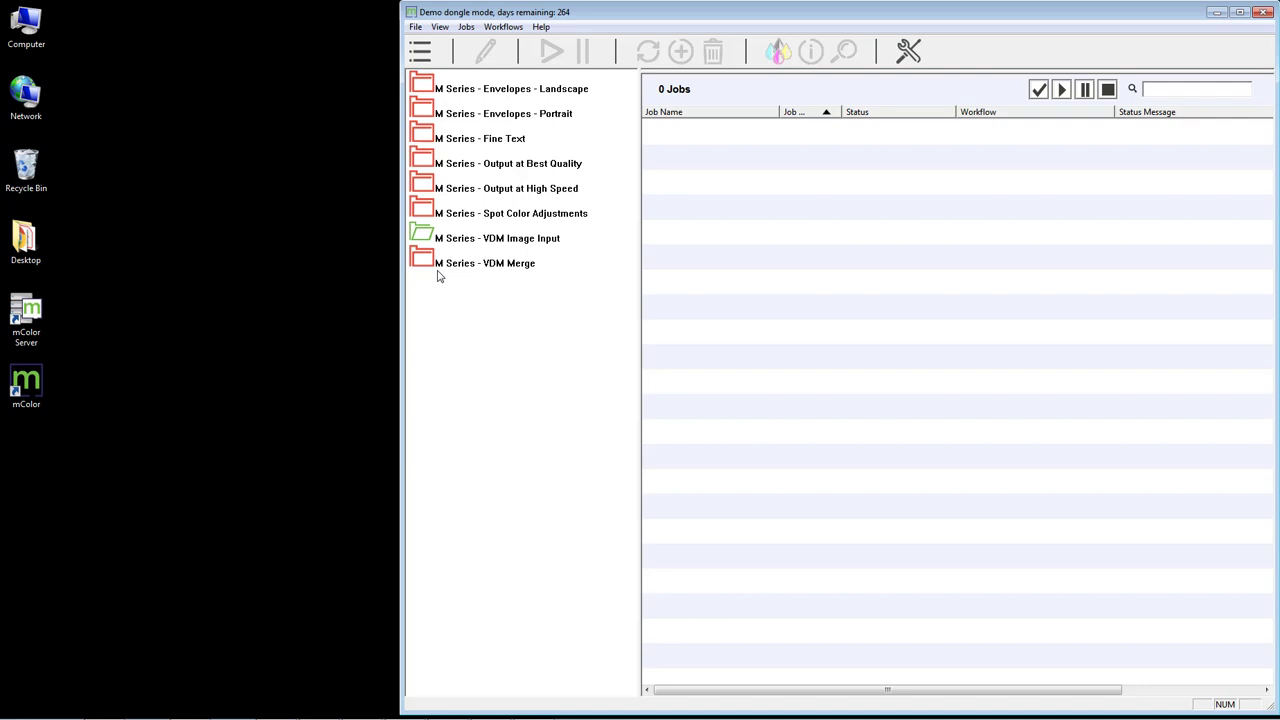
click(501, 104)
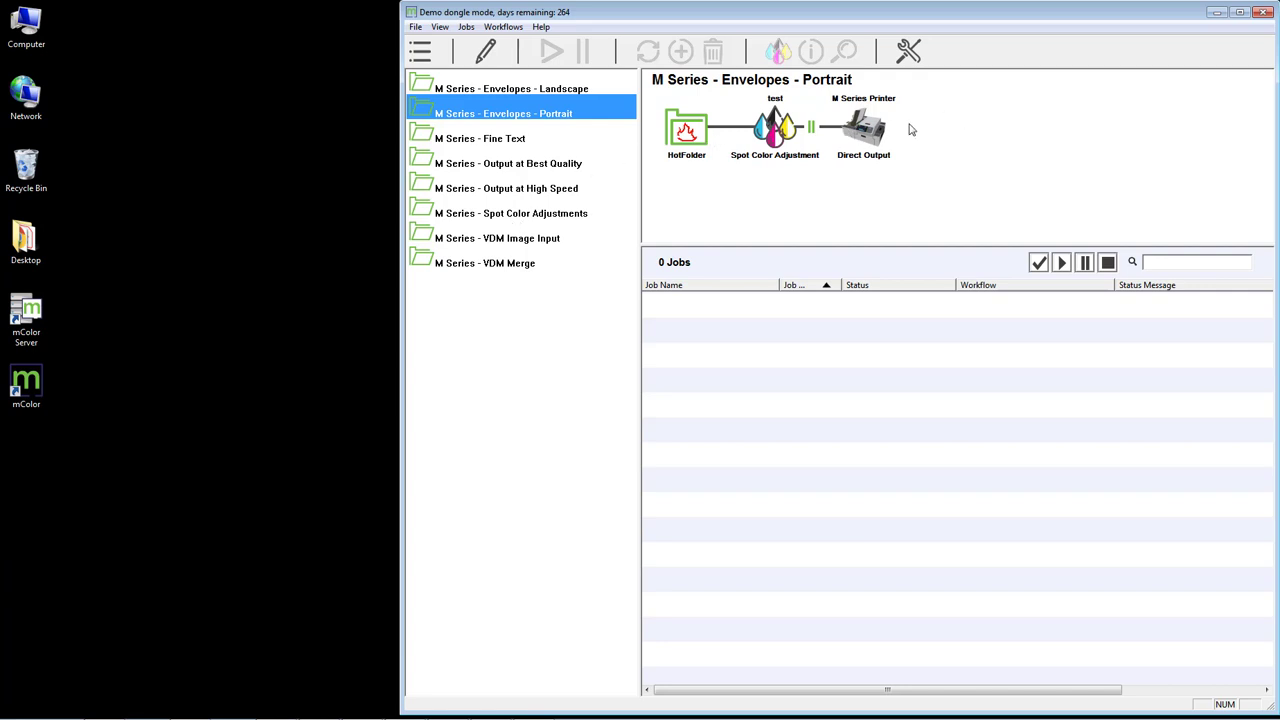
- Preview the Fine Text, Output at Best Quality, Spot Color Adjustments, VDM Image Input and VDM Merge workflows
click(533, 139)
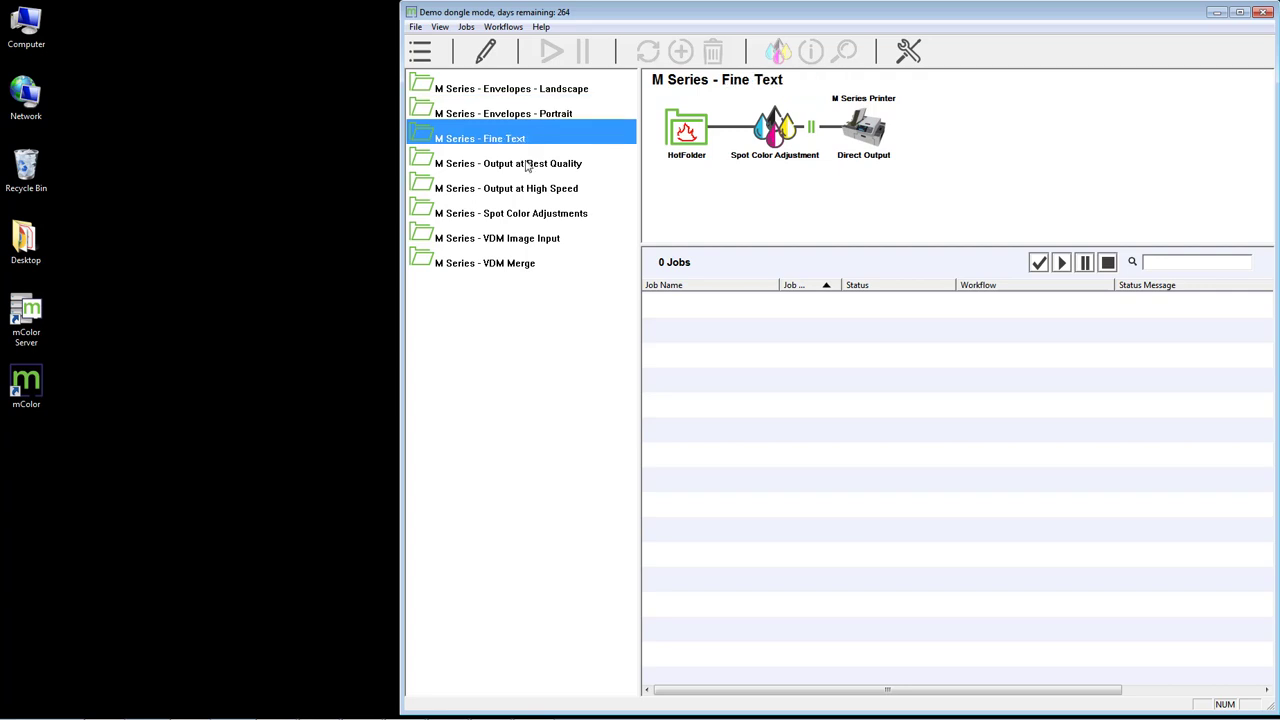
click(528, 168)
click(530, 214)
click(530, 239)
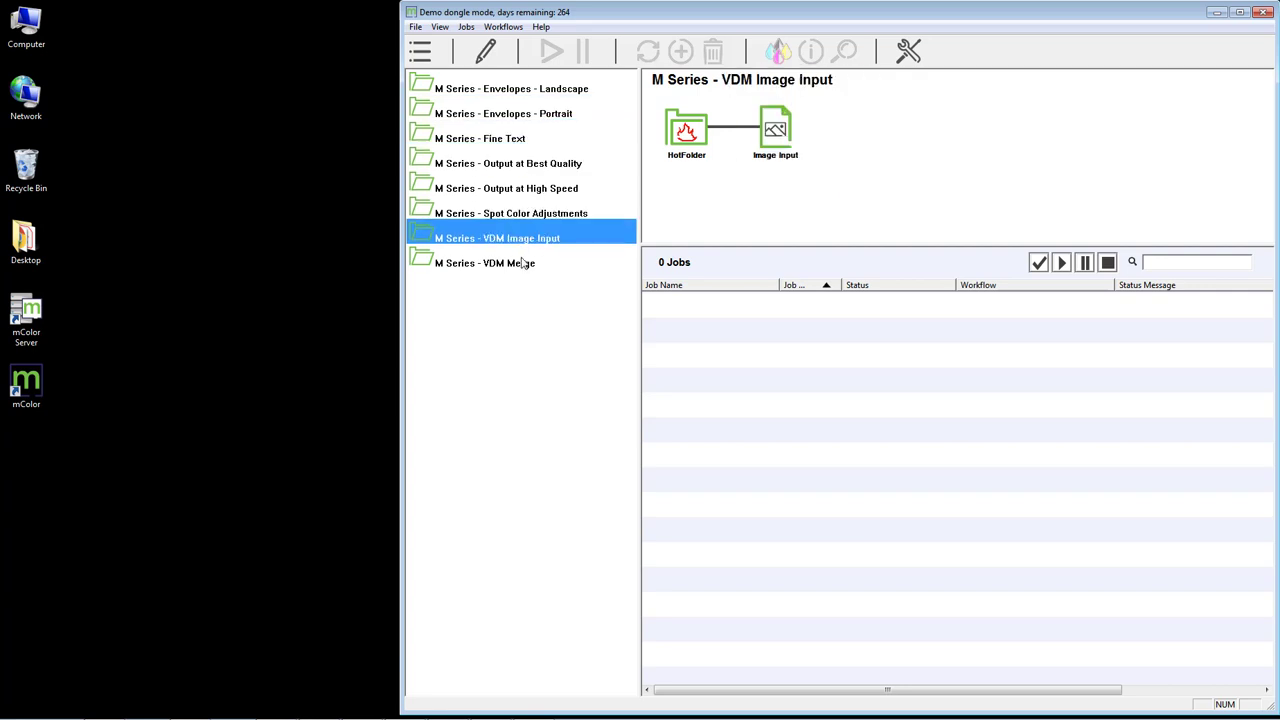
click(524, 263)
- Step back up through the workflow list, settling on M Series - Envelopes - Landscape
click(520, 216)
click(514, 166)
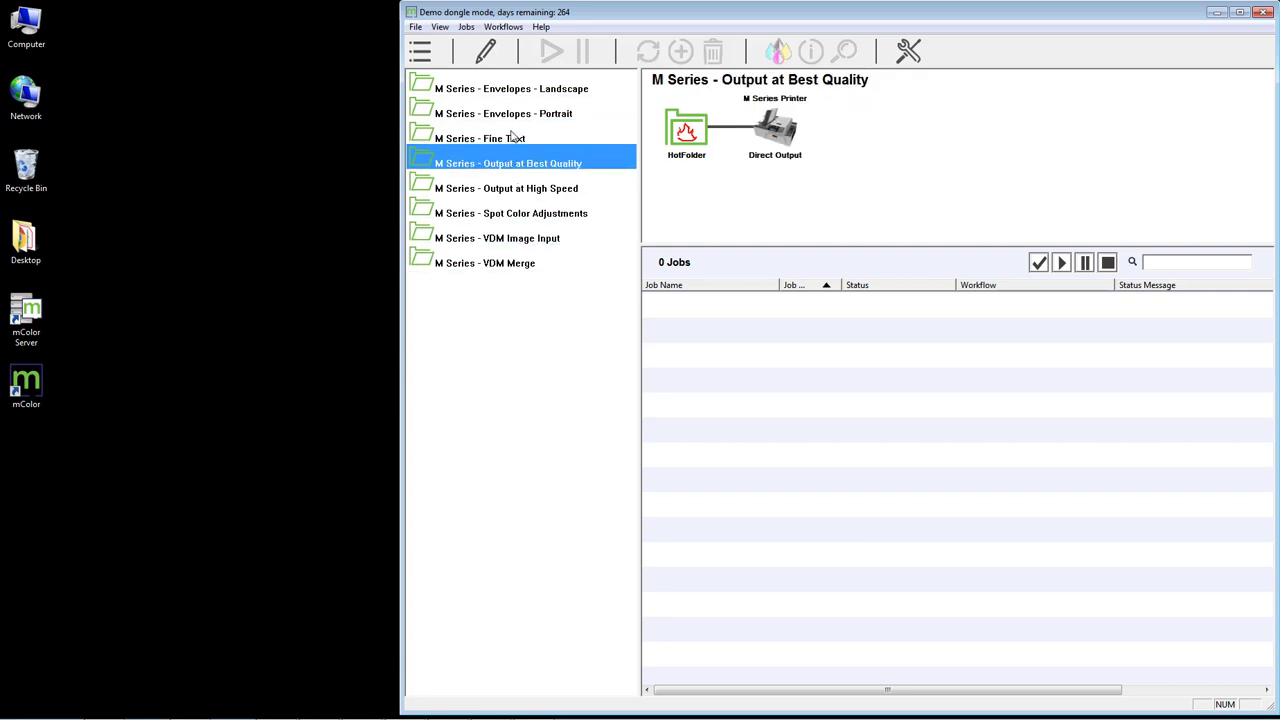
click(512, 137)
click(517, 112)
click(519, 91)
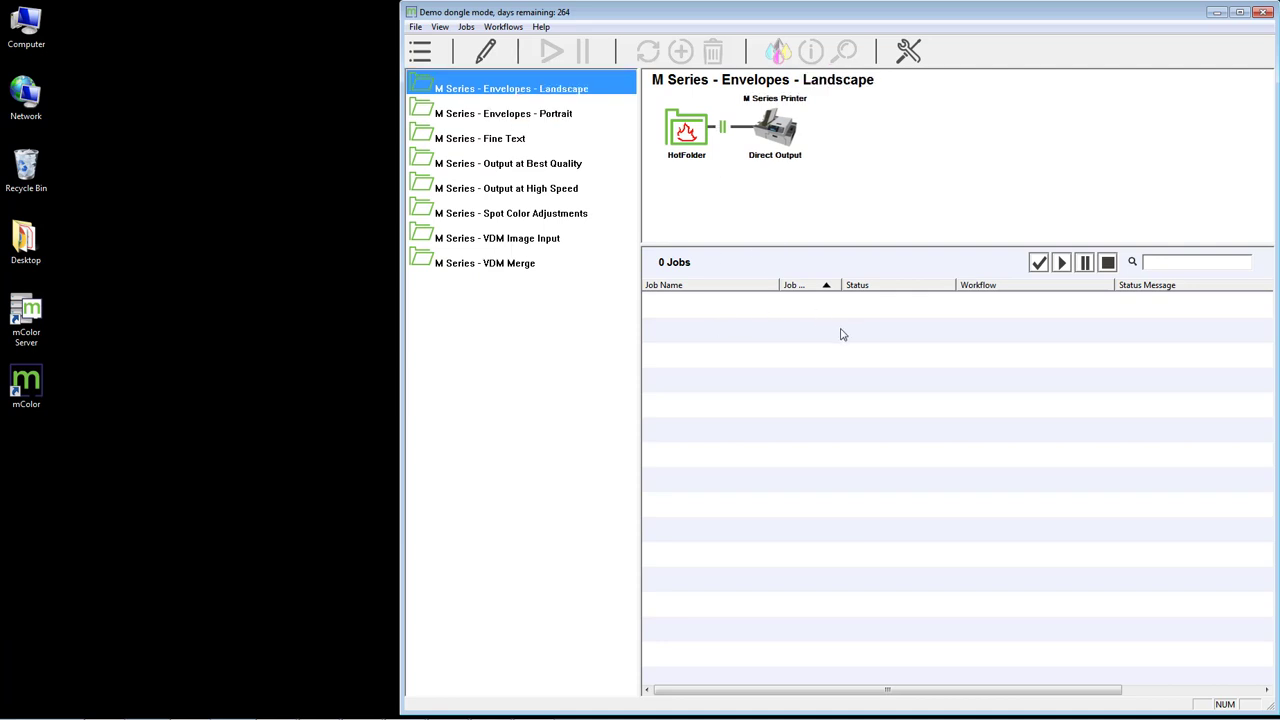
click(557, 116)
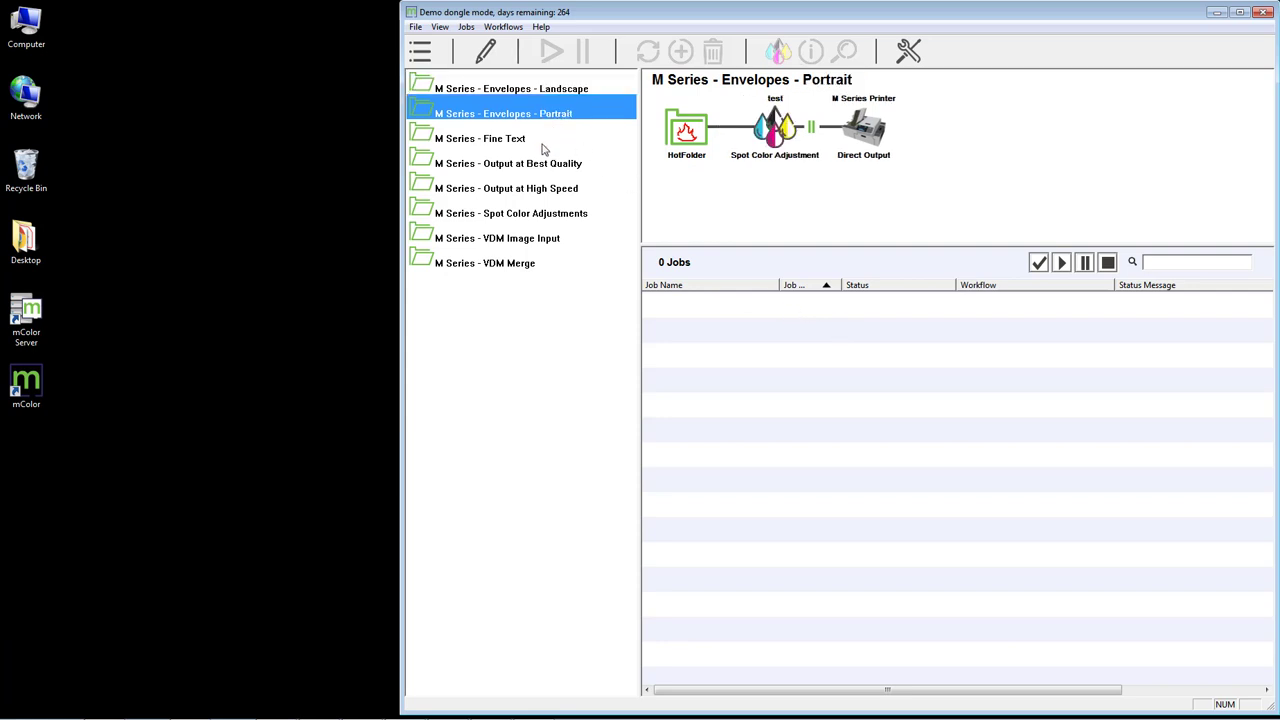
click(549, 166)
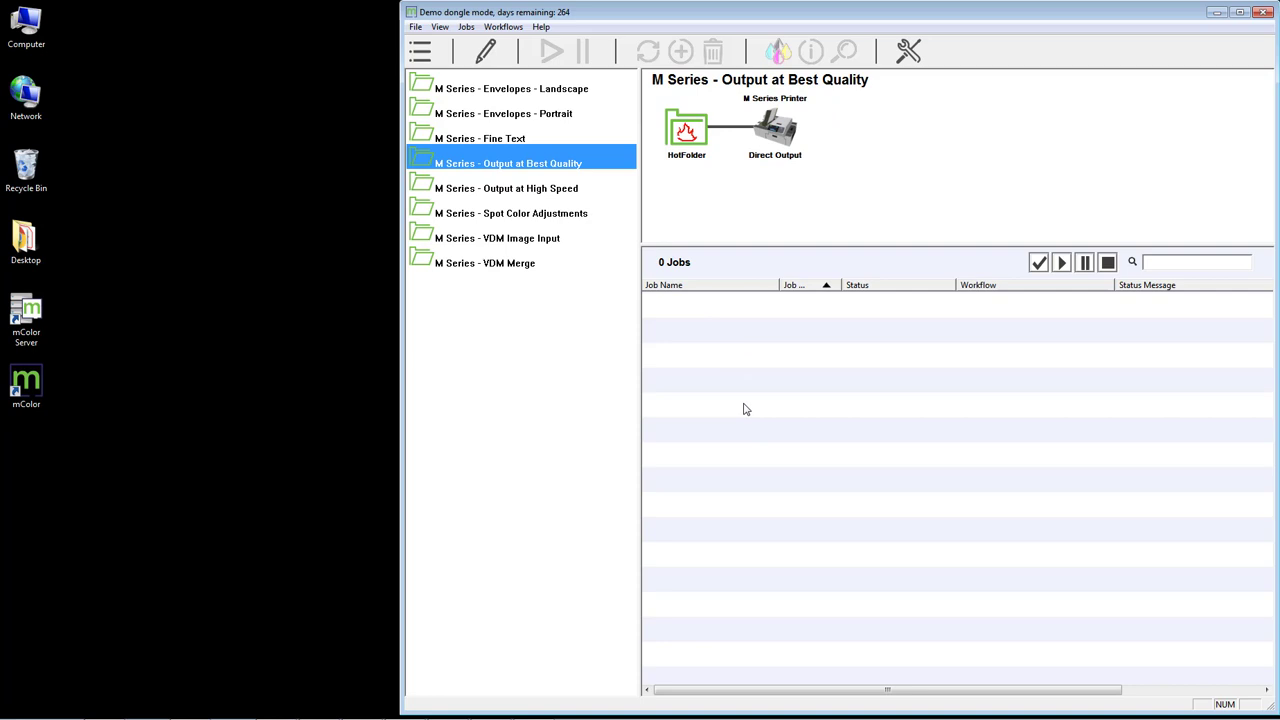
click(512, 89)
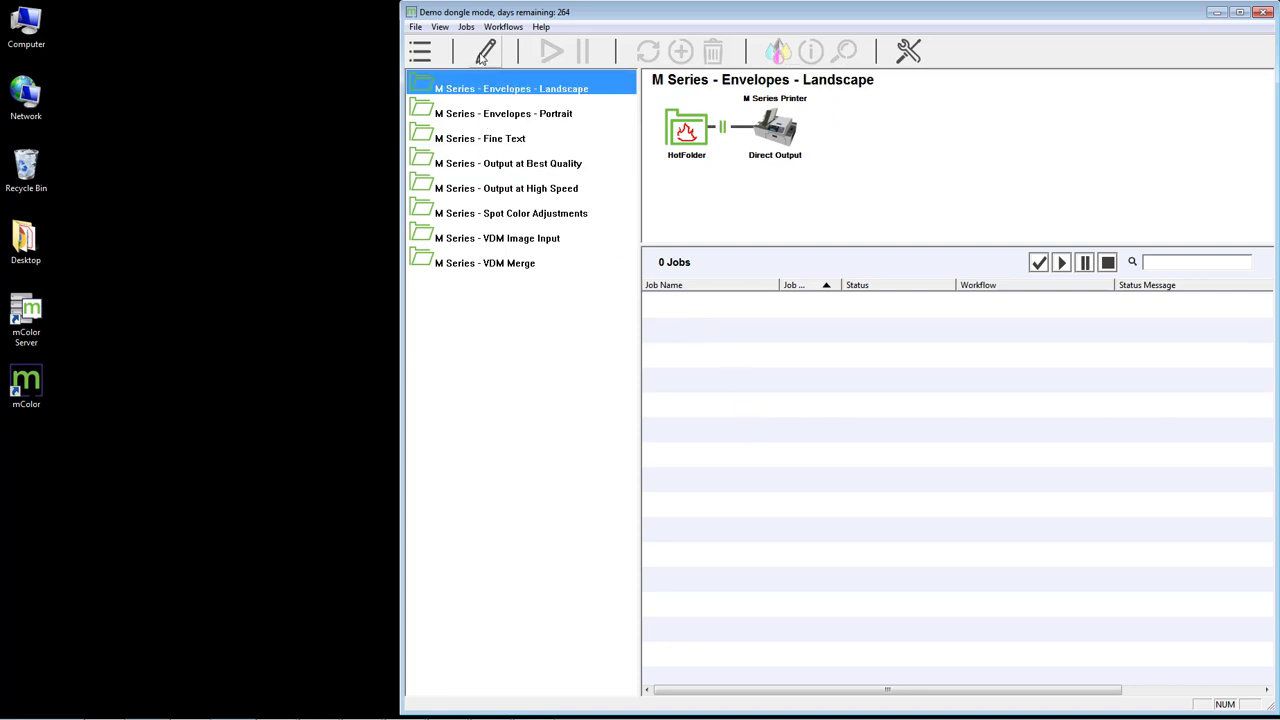
click(484, 55)
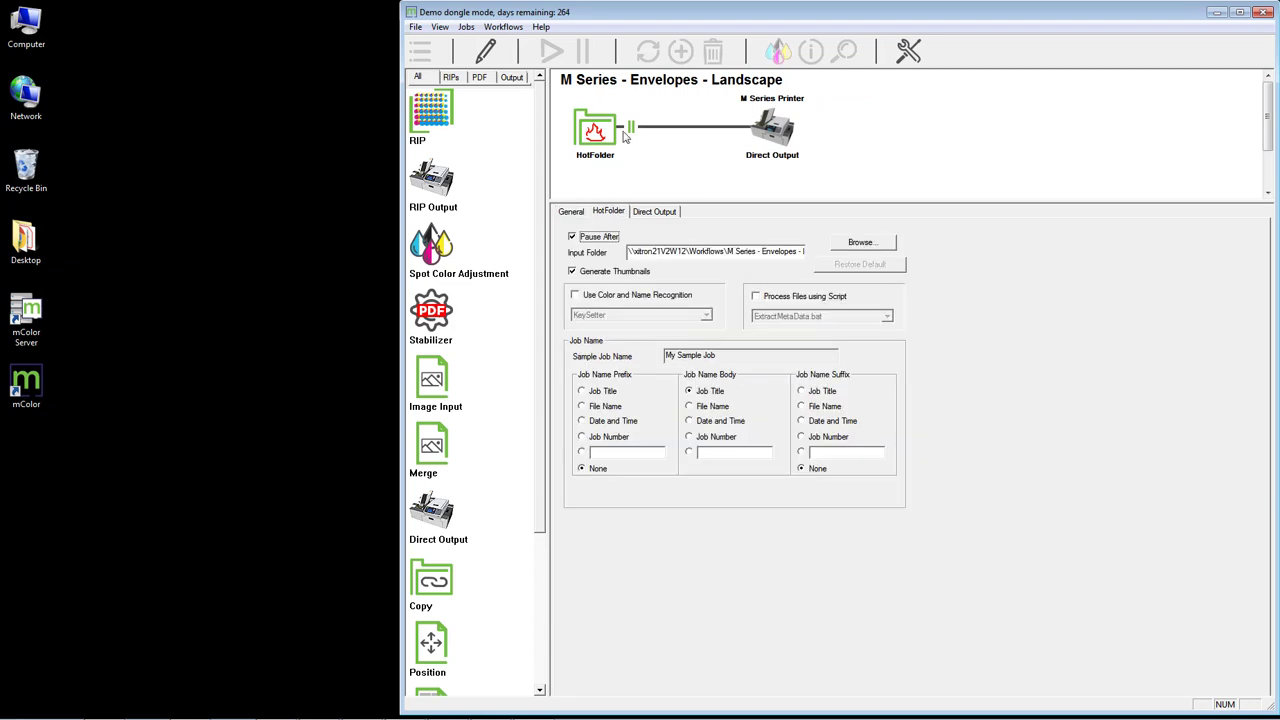
click(610, 213)
drag(438, 252, 686, 118)
click(486, 52)
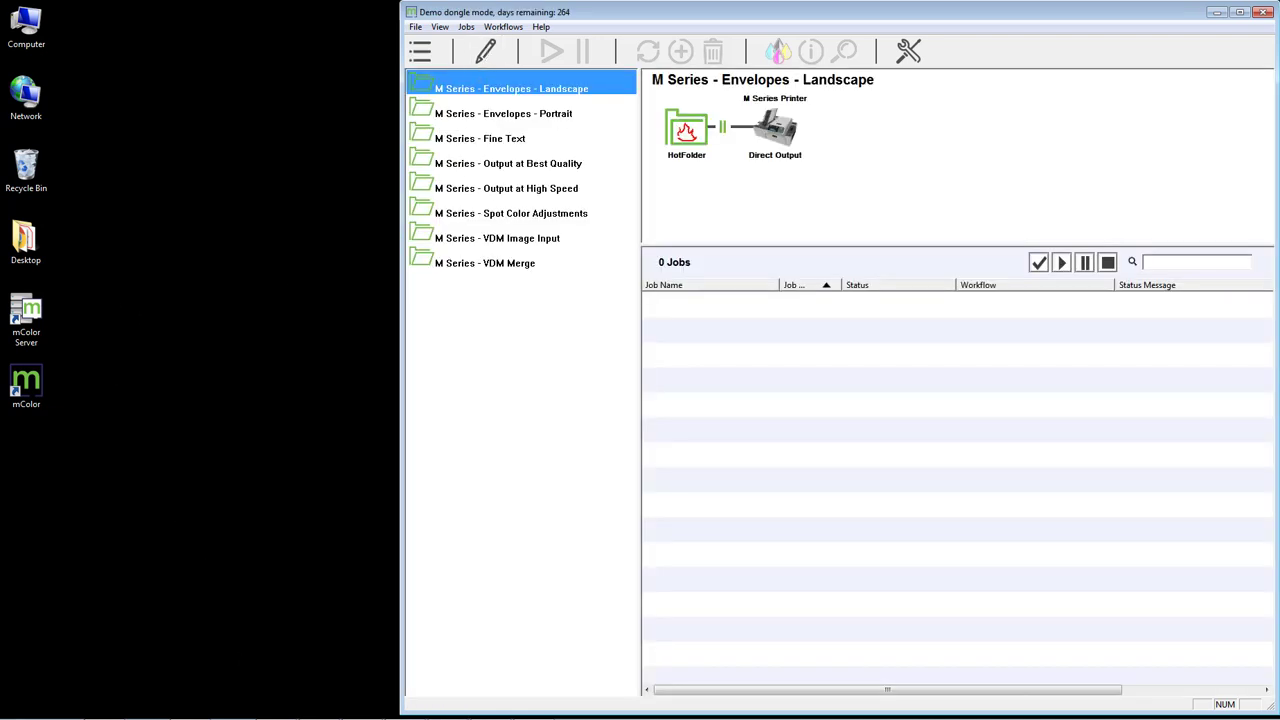
click(122, 710)
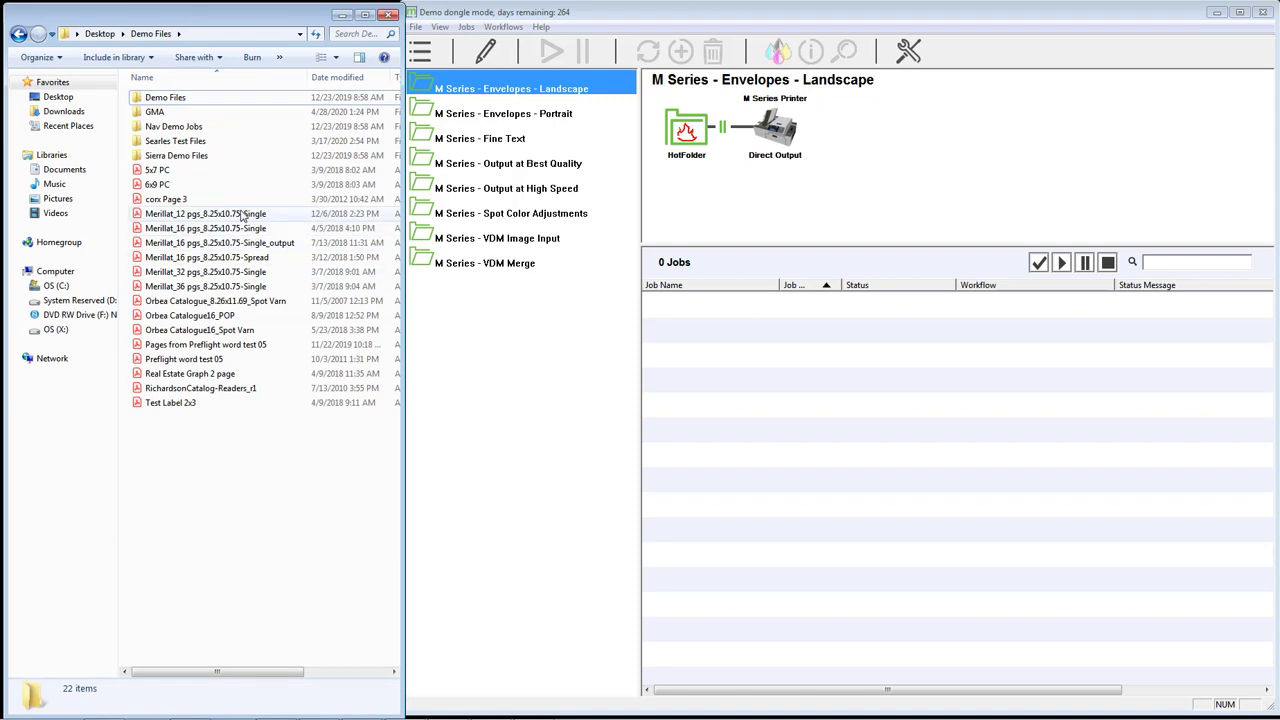
- Drag Ink Remapping.pdf from Nav Demo Jobs onto the Envelopes - Landscape workflow, then narrow Explorer
double_click(176, 127)
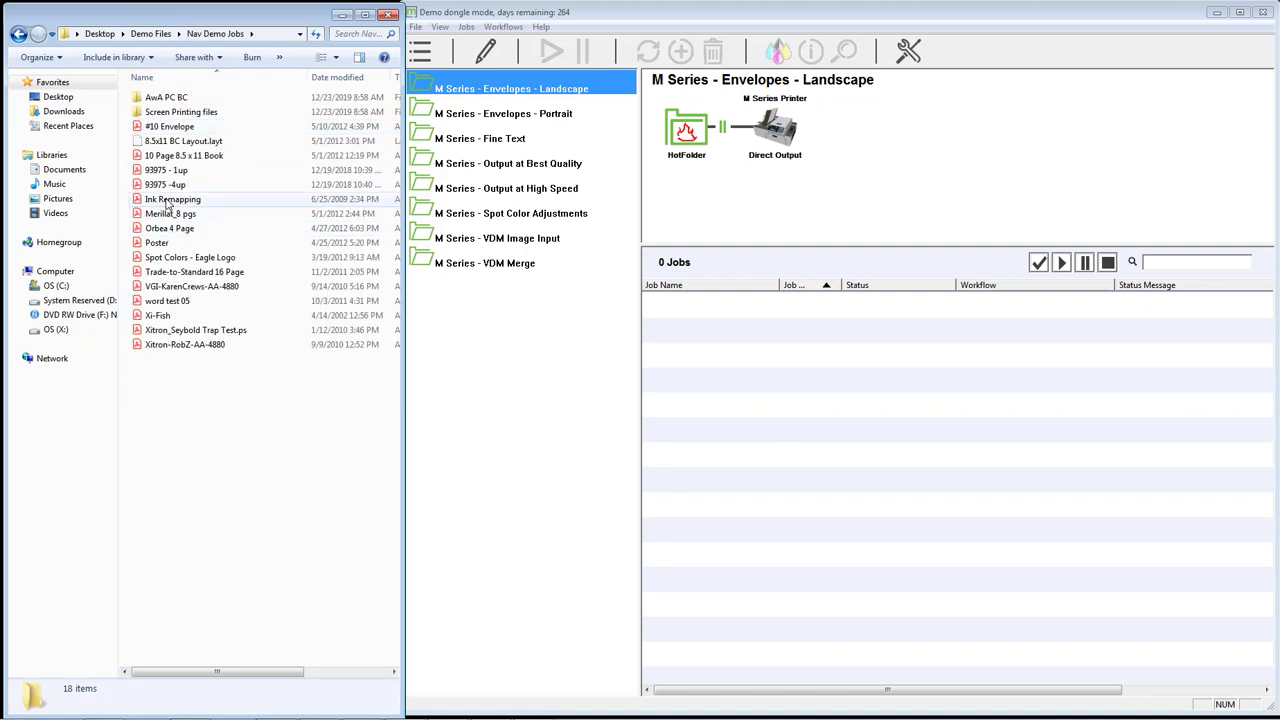
mouse_move(167, 204)
mouse_down()
mouse_move(760, 191)
mouse_move(914, 150)
mouse_move(891, 172)
mouse_move(930, 172)
mouse_move(697, 185)
mouse_move(568, 110)
mouse_move(566, 88)
mouse_move(541, 177)
mouse_move(545, 263)
mouse_move(533, 103)
mouse_move(876, 172)
mouse_up()
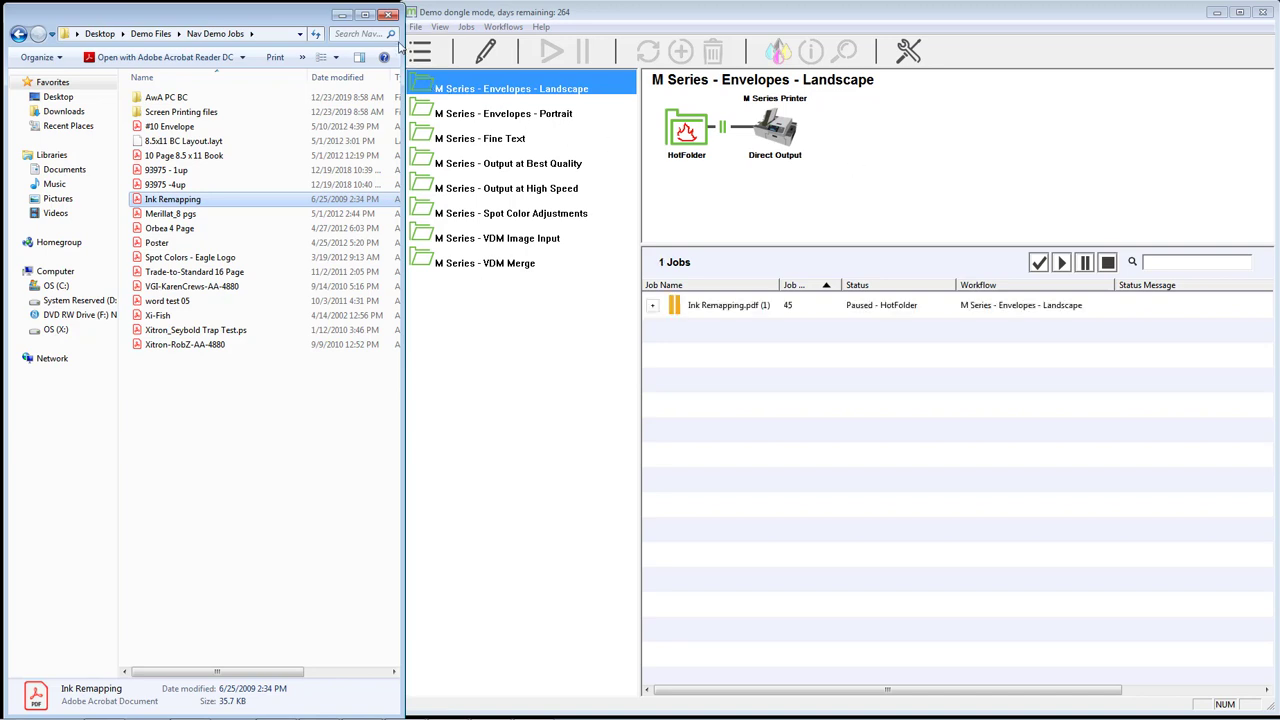
drag(403, 50, 389, 52)
click(420, 55)
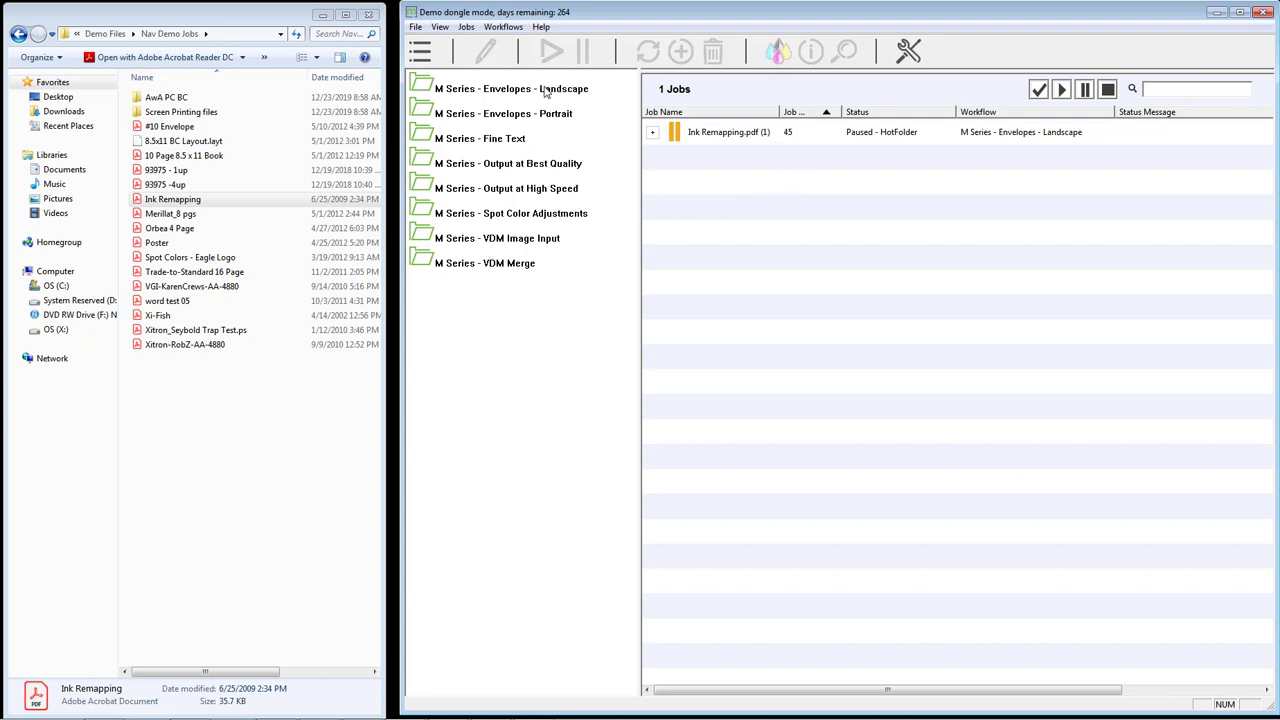
click(514, 92)
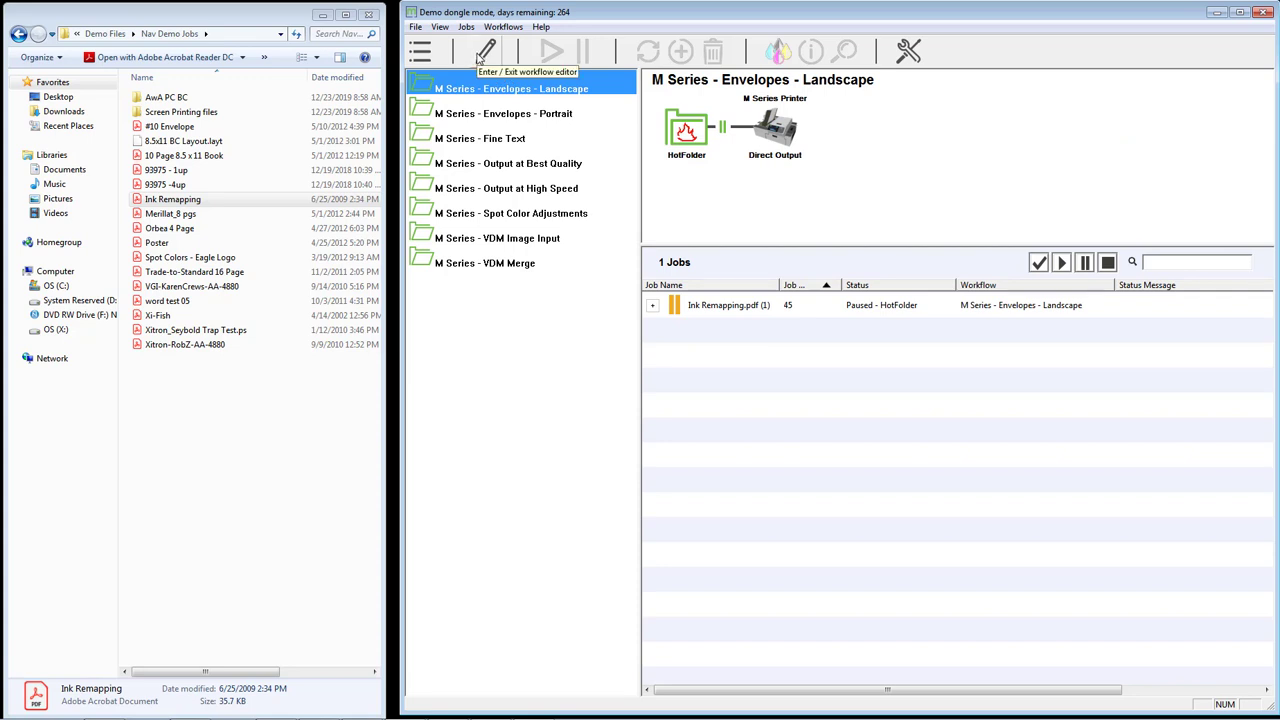
click(485, 52)
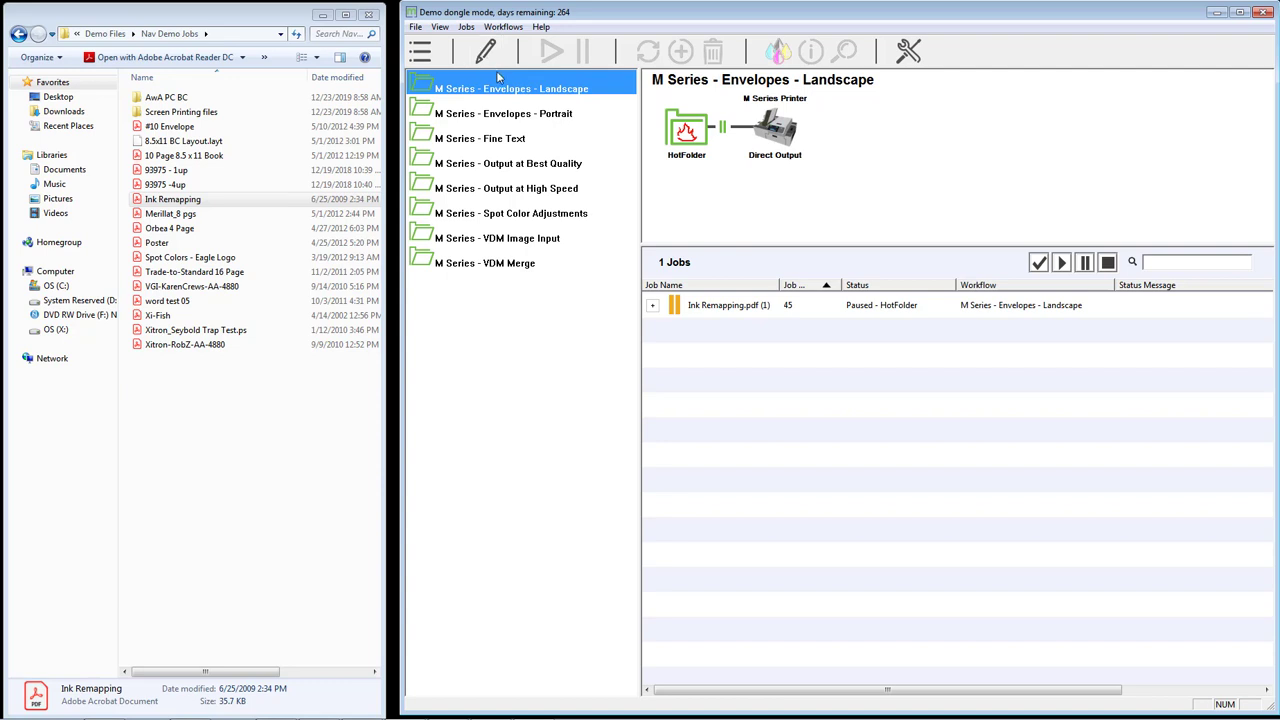
click(738, 306)
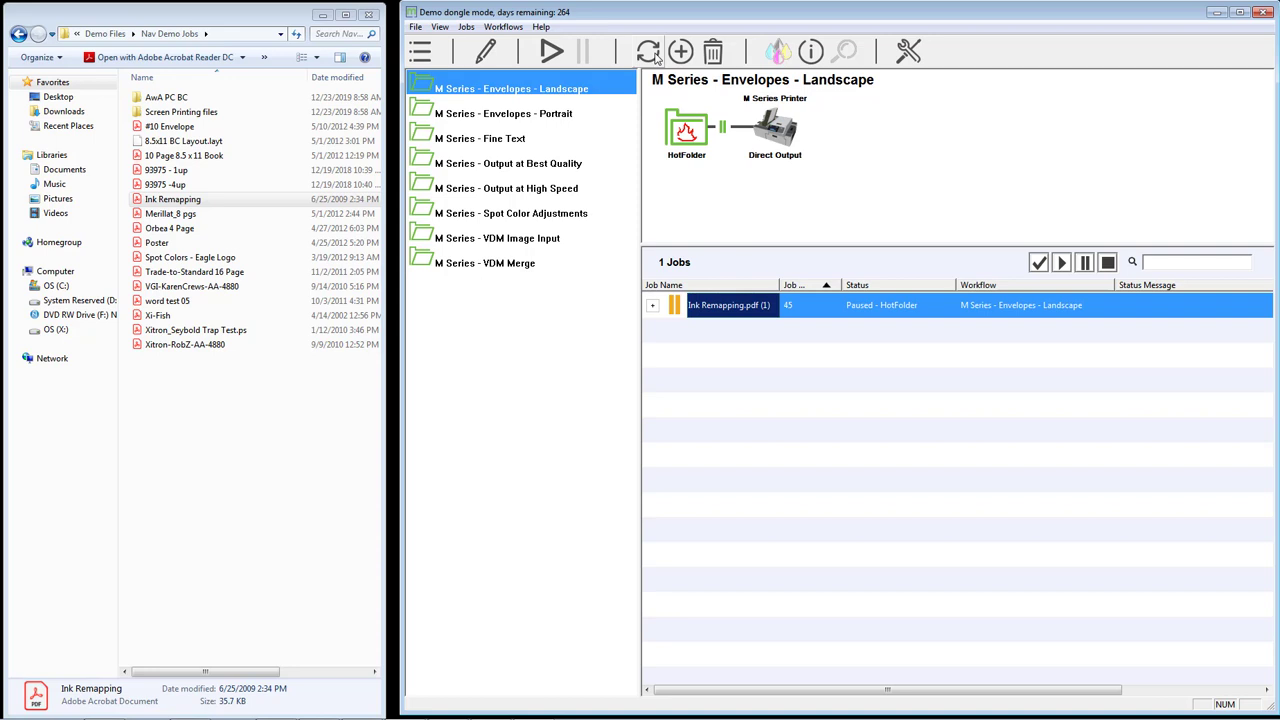
- Check the resubmit and add-job workflow dropdowns, then switch to M Series - Envelopes - Portrait
click(655, 57)
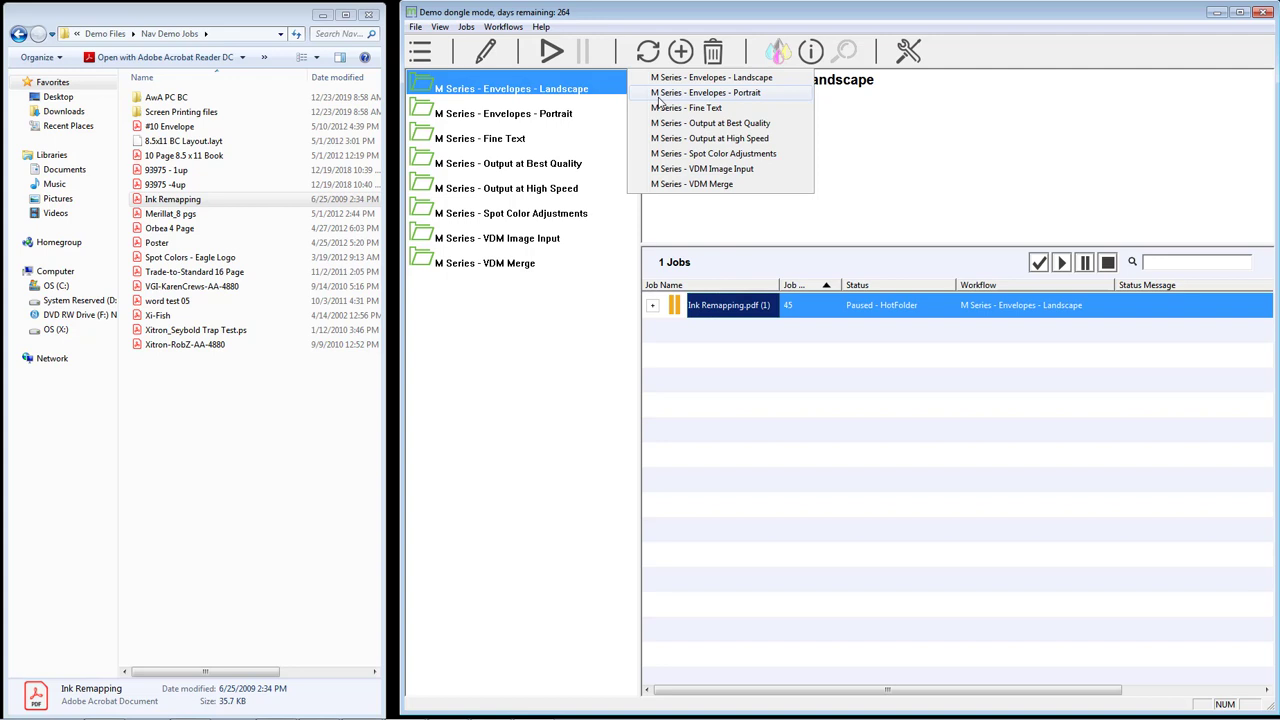
click(680, 55)
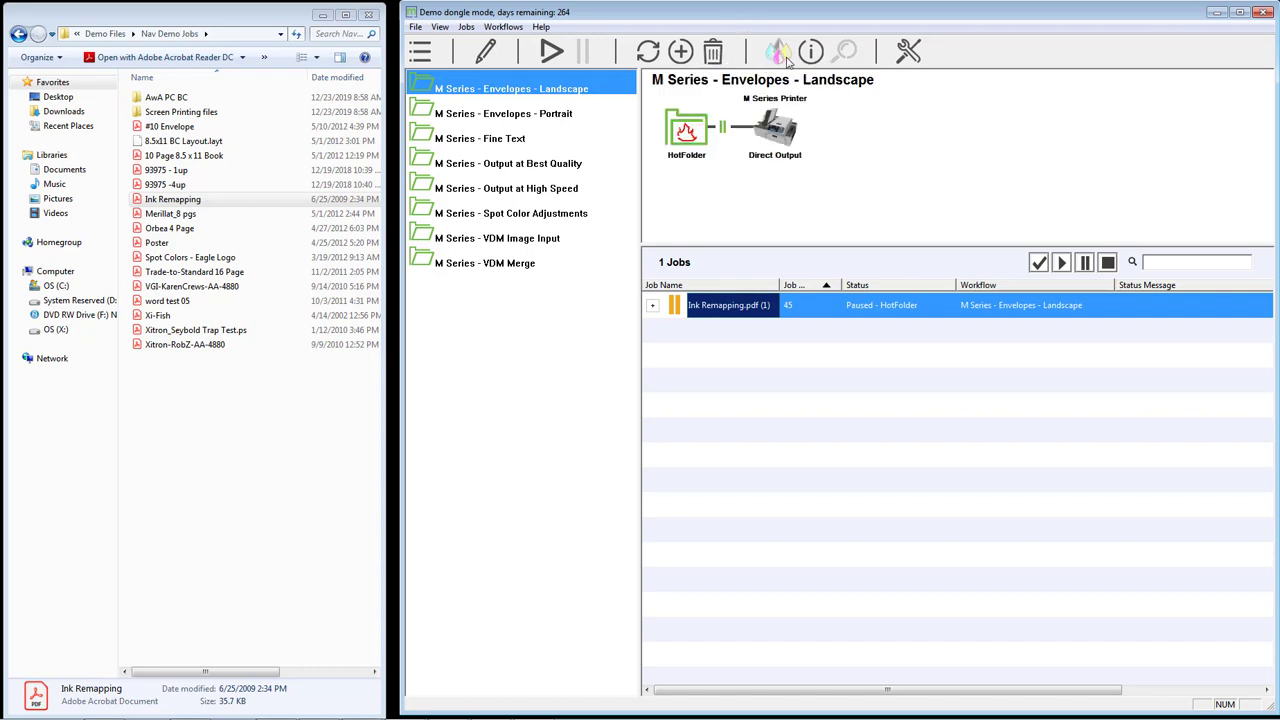
click(530, 115)
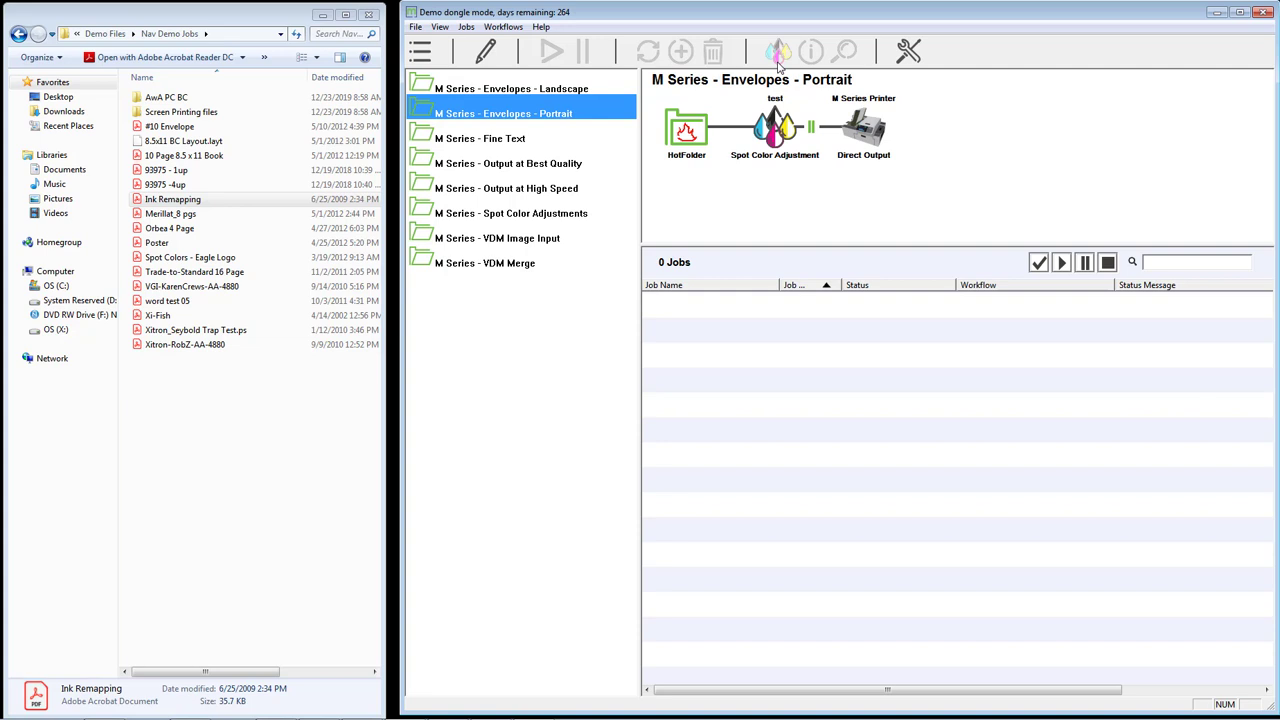
click(570, 92)
click(752, 305)
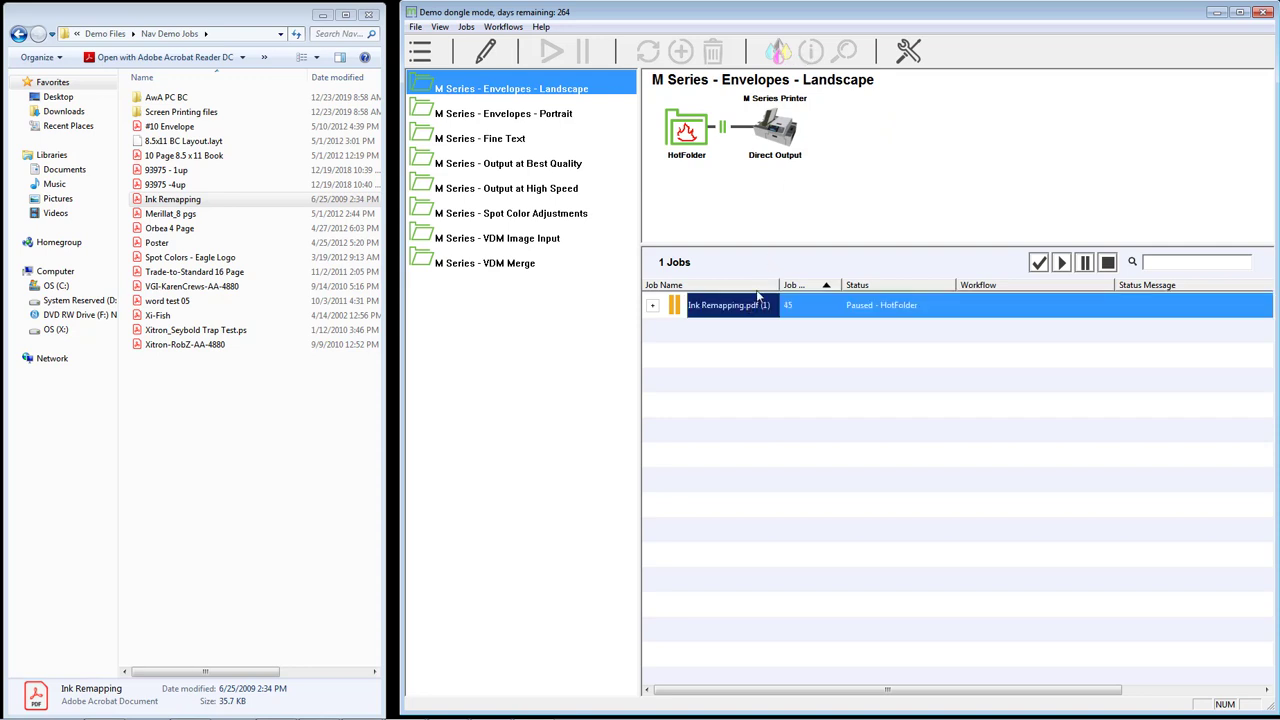
click(812, 52)
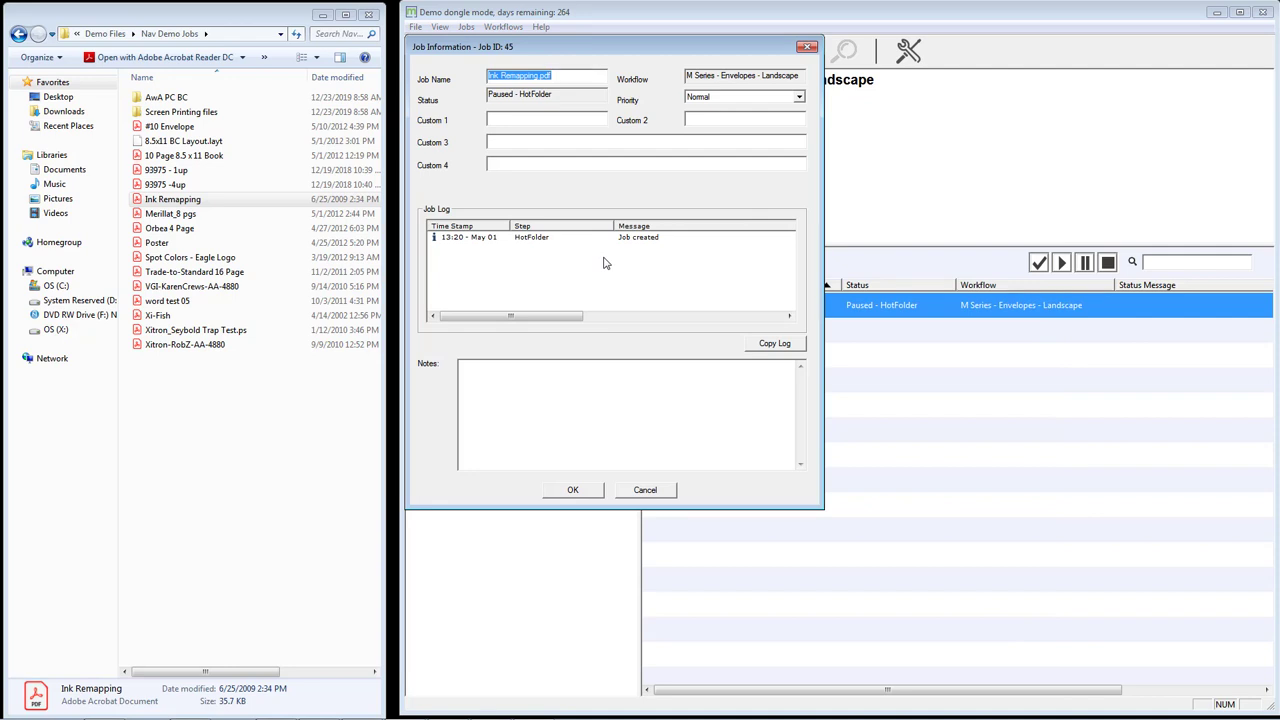
click(638, 490)
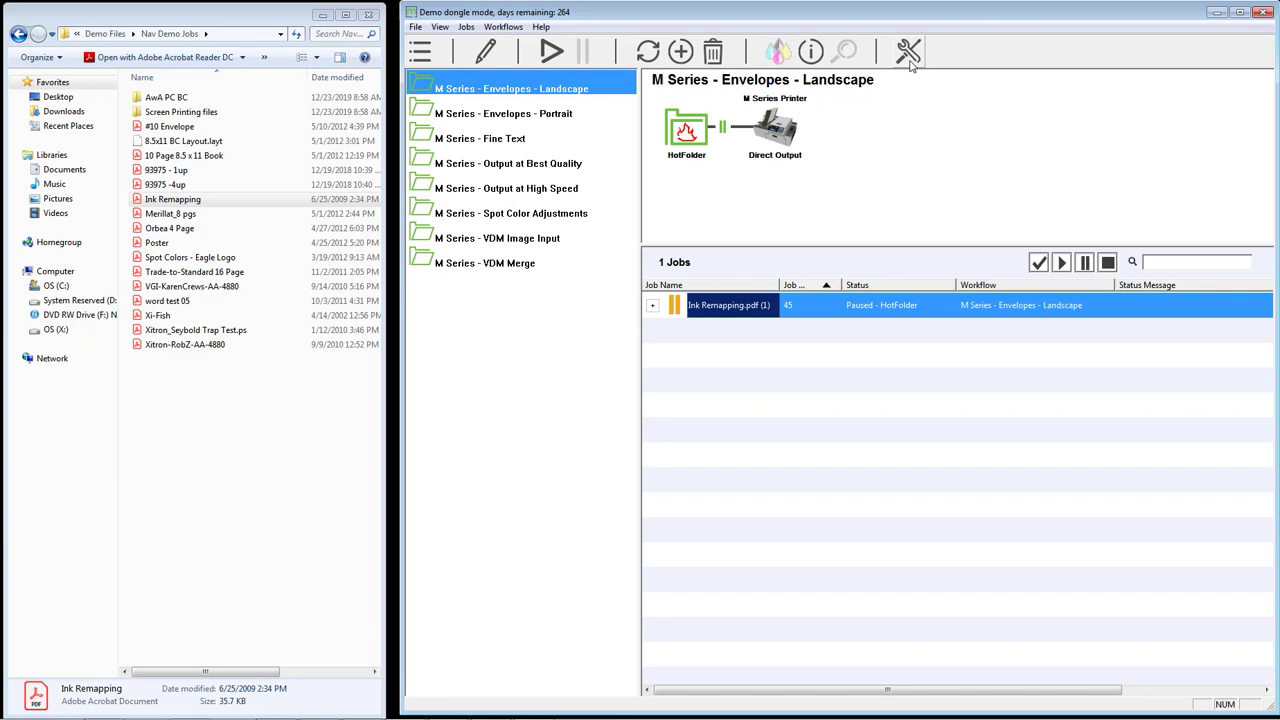
click(910, 62)
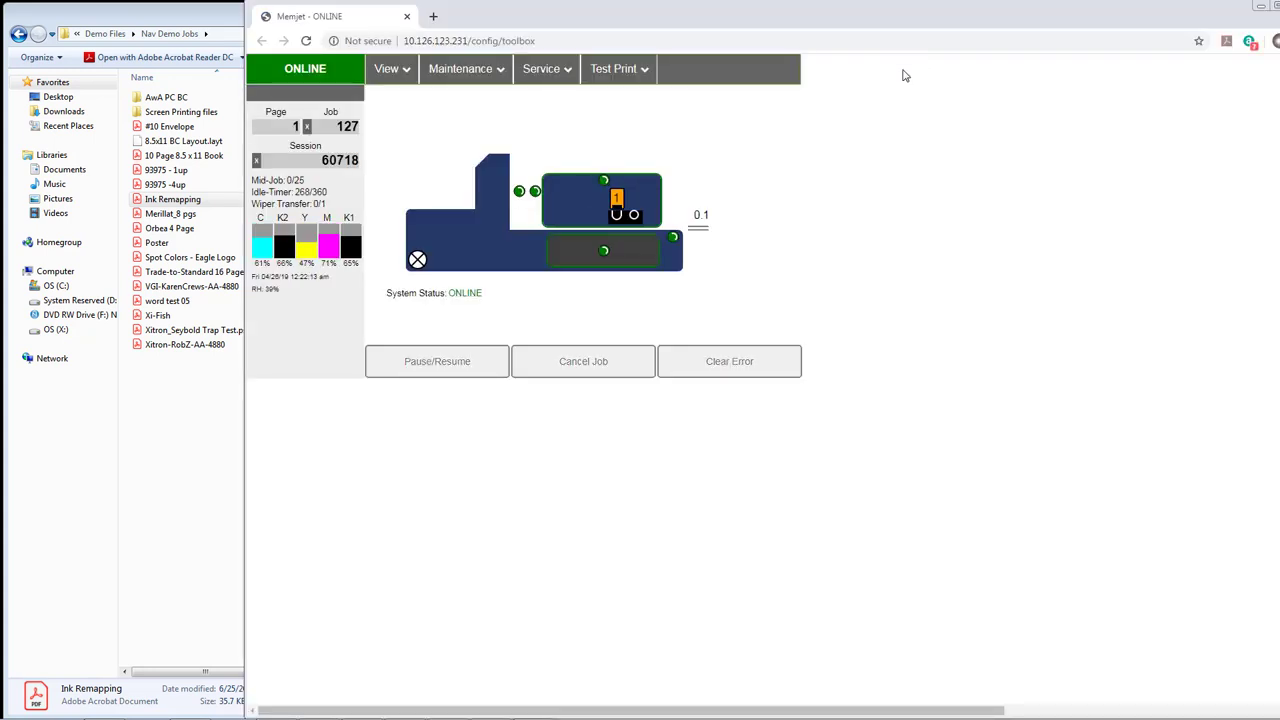
click(1274, 16)
click(414, 27)
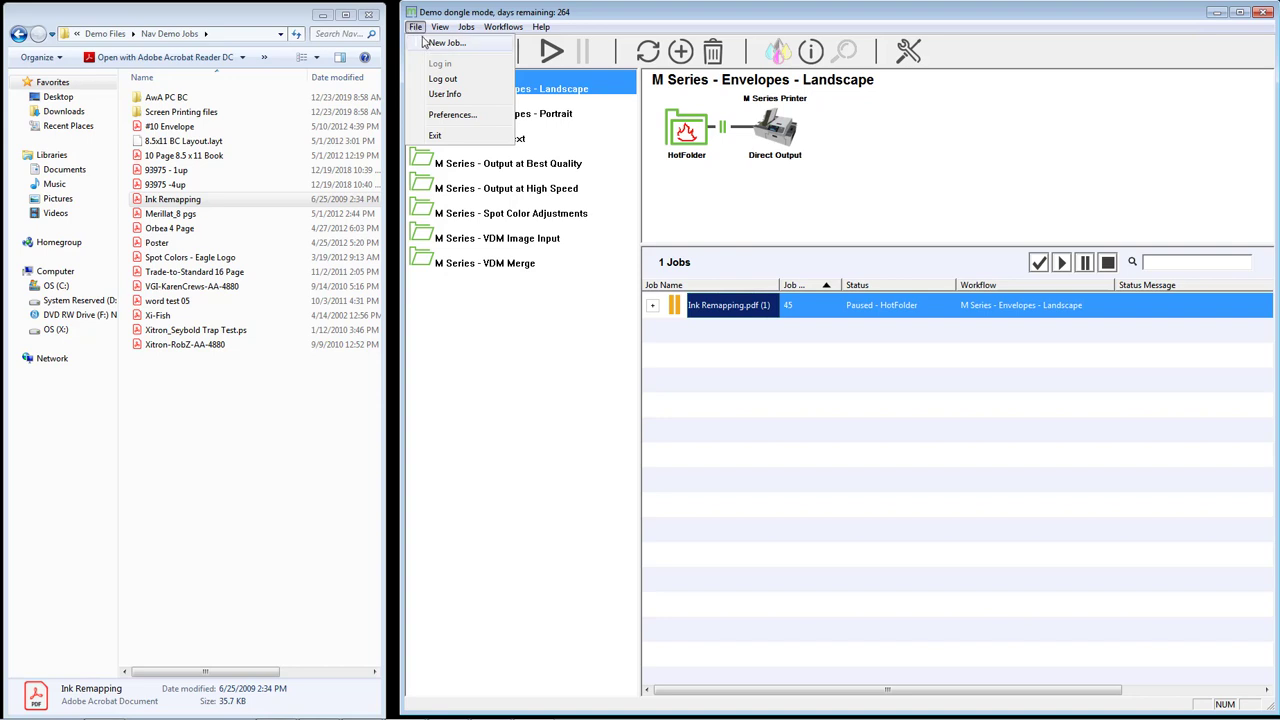
- Add corx Page 3.pdf from Desktop > Demo Files as a new job on M Series - Envelopes - Landscape
click(428, 44)
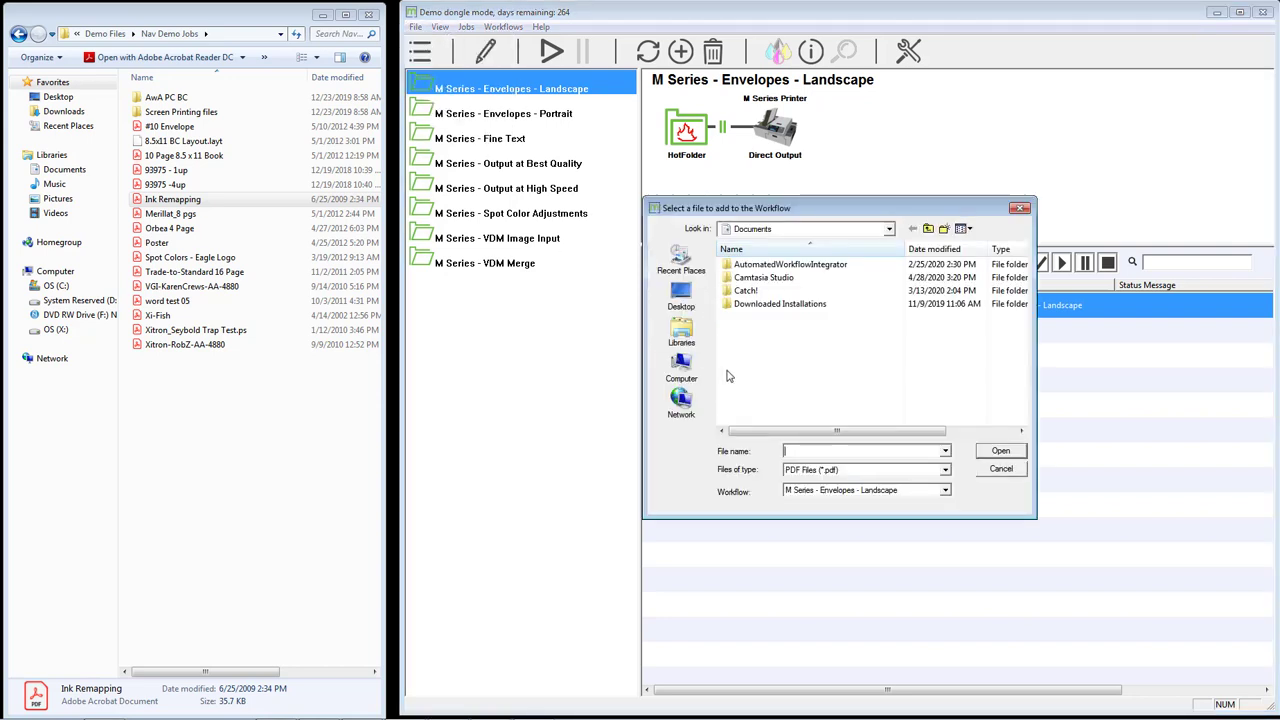
click(690, 305)
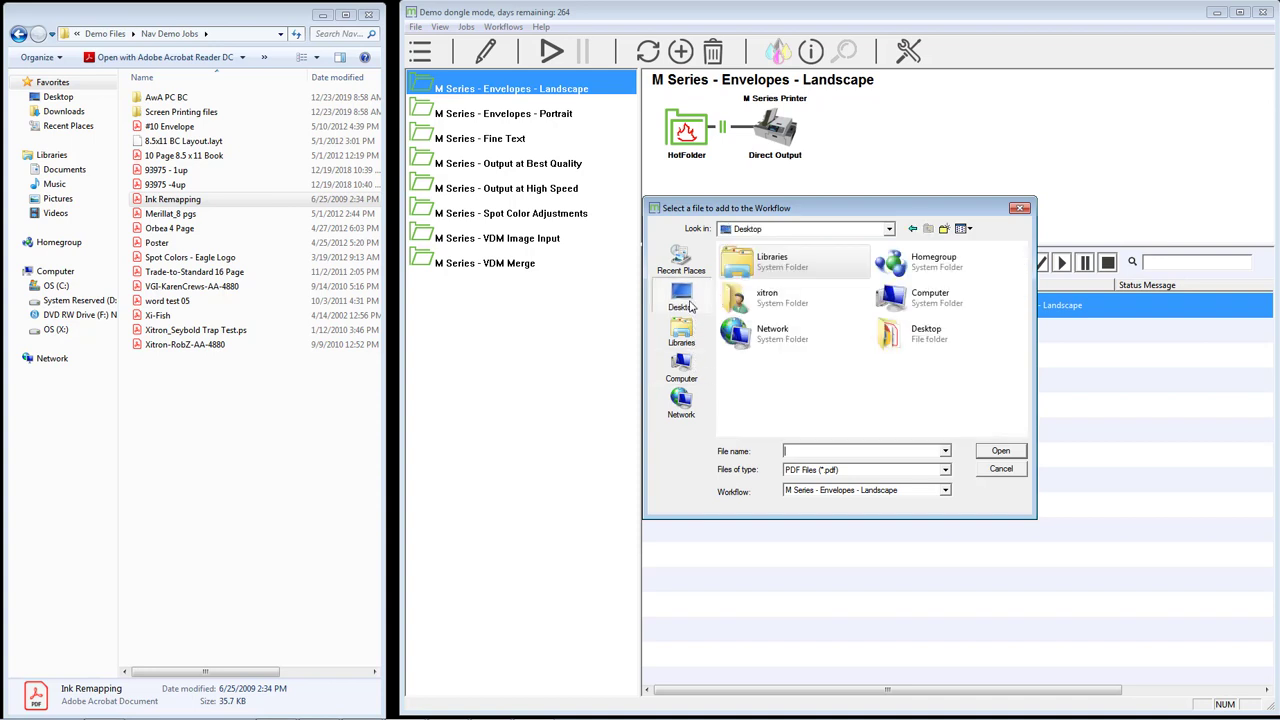
double_click(890, 340)
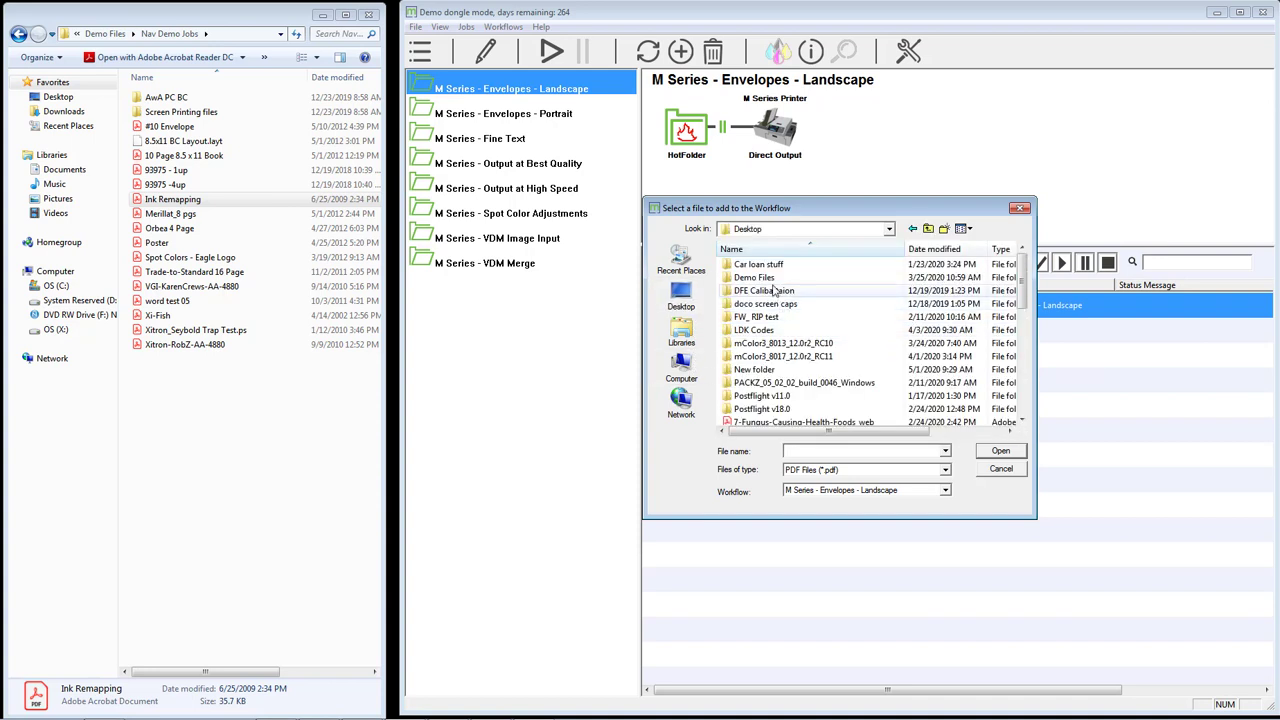
double_click(771, 363)
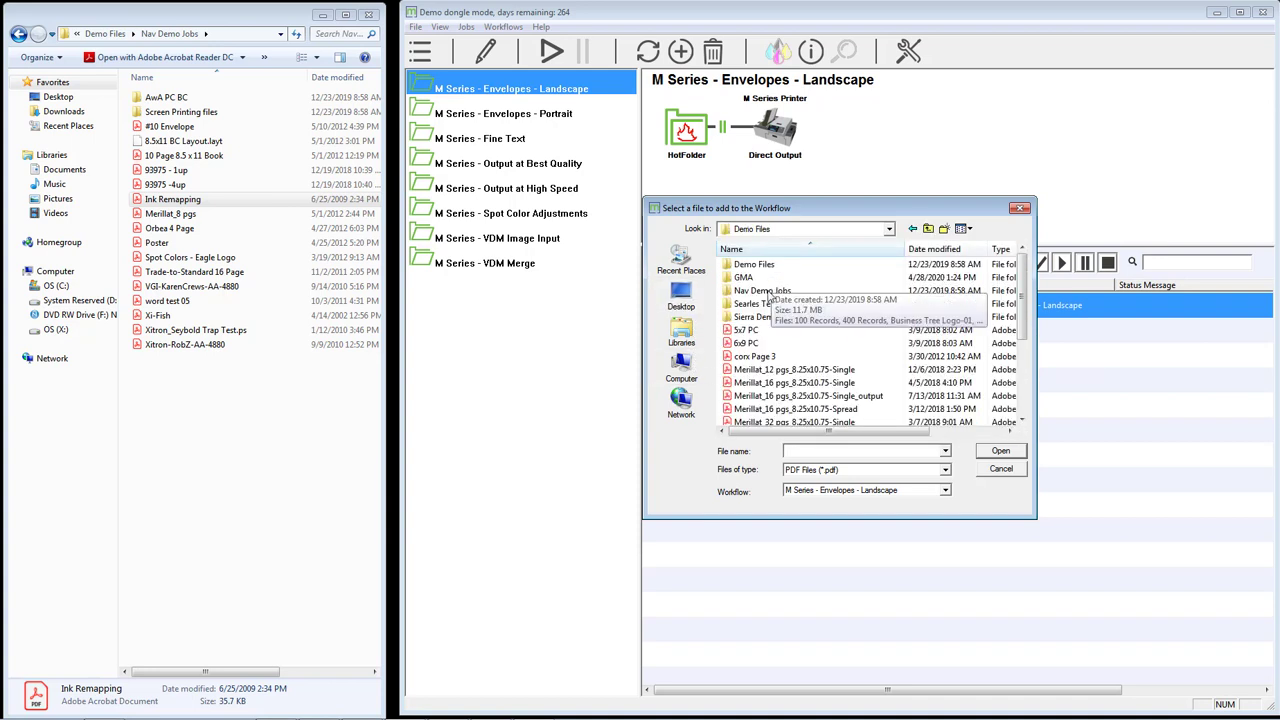
click(766, 360)
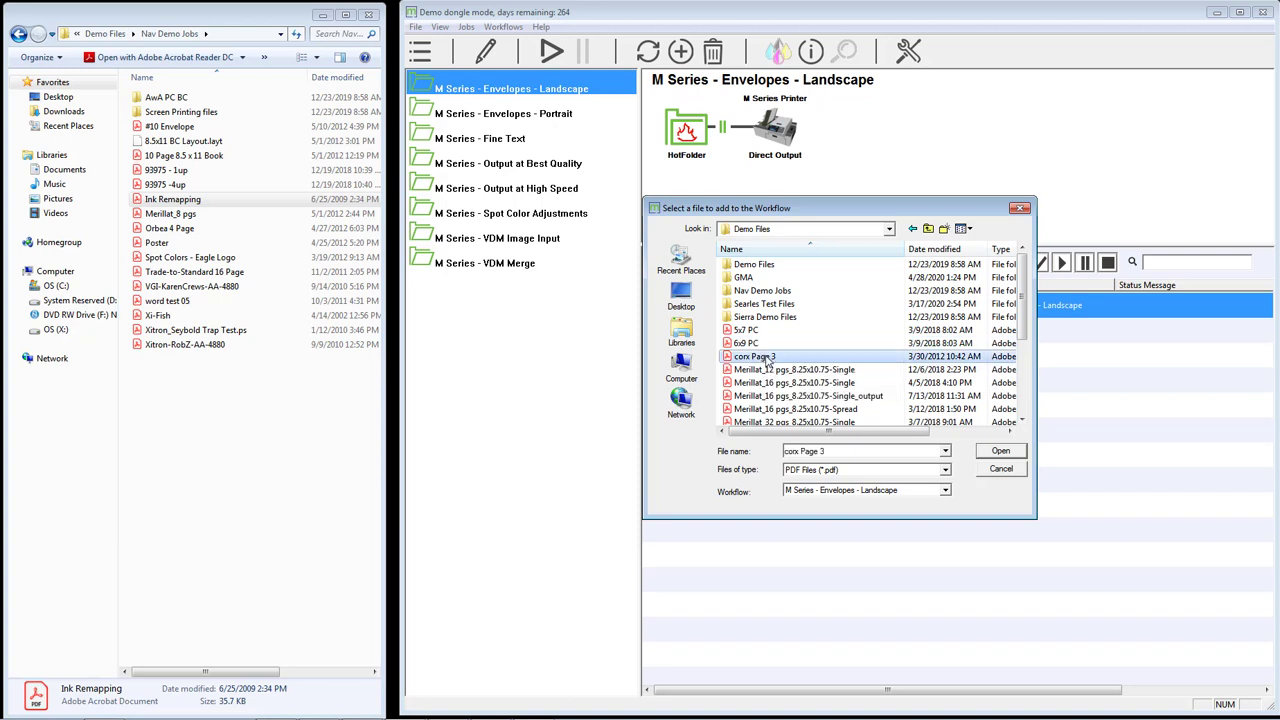
click(833, 492)
click(835, 501)
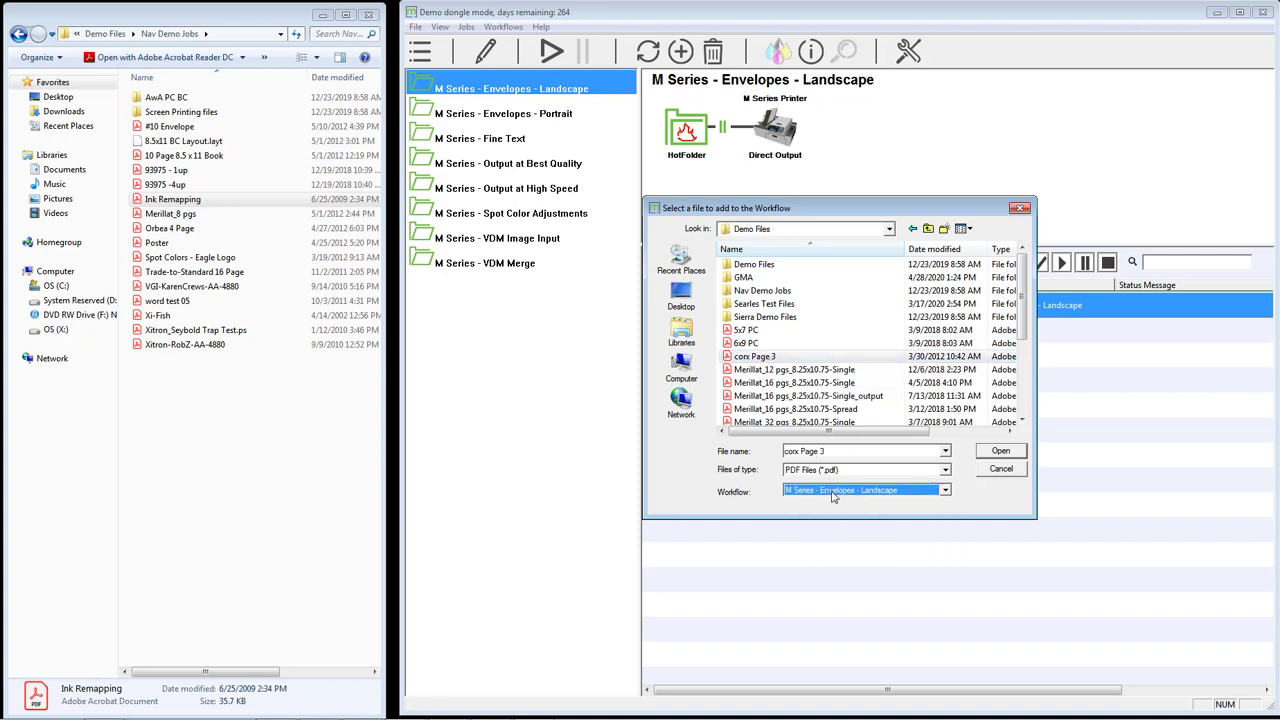
click(988, 455)
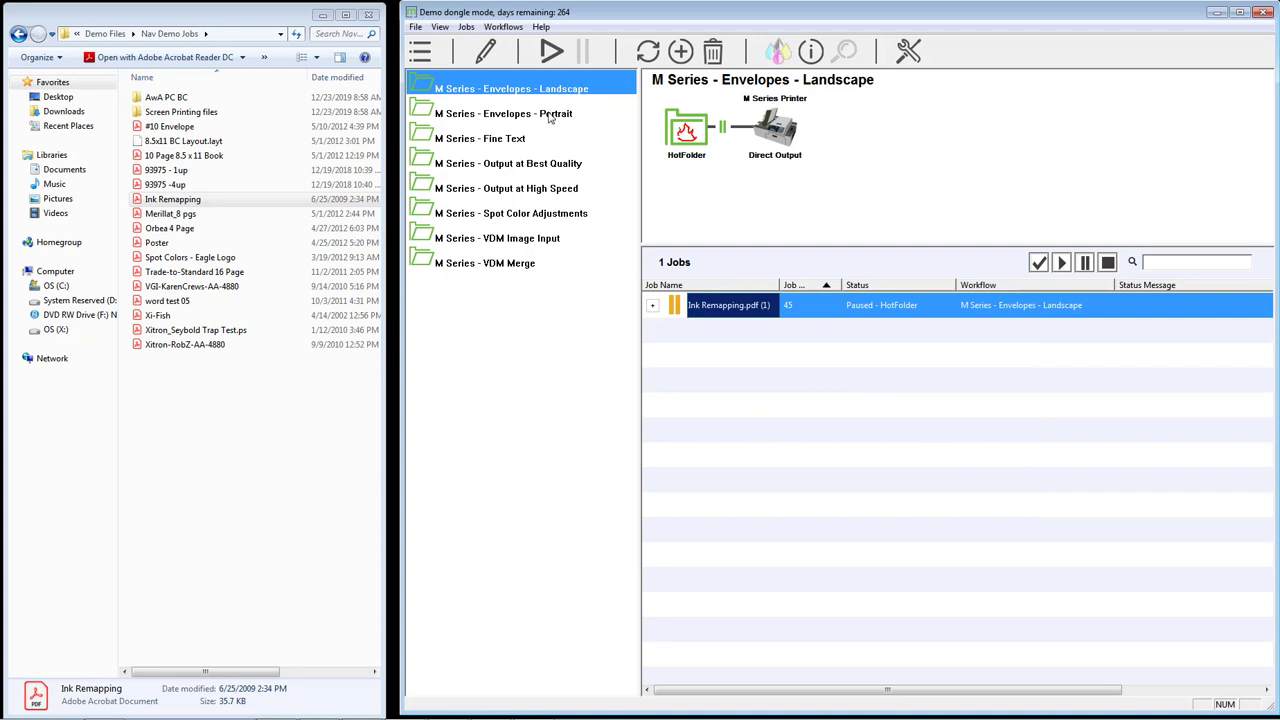
click(416, 28)
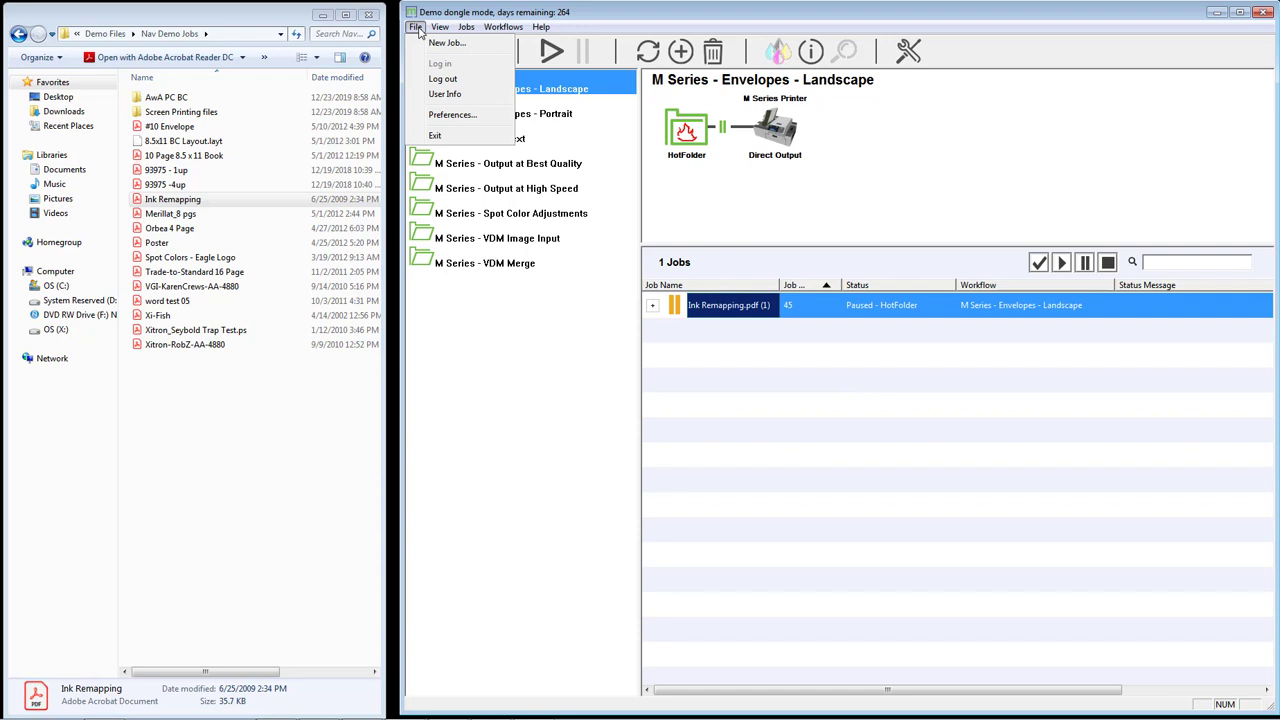
- Log out, then log back in with mColor Server kept as the server
click(442, 78)
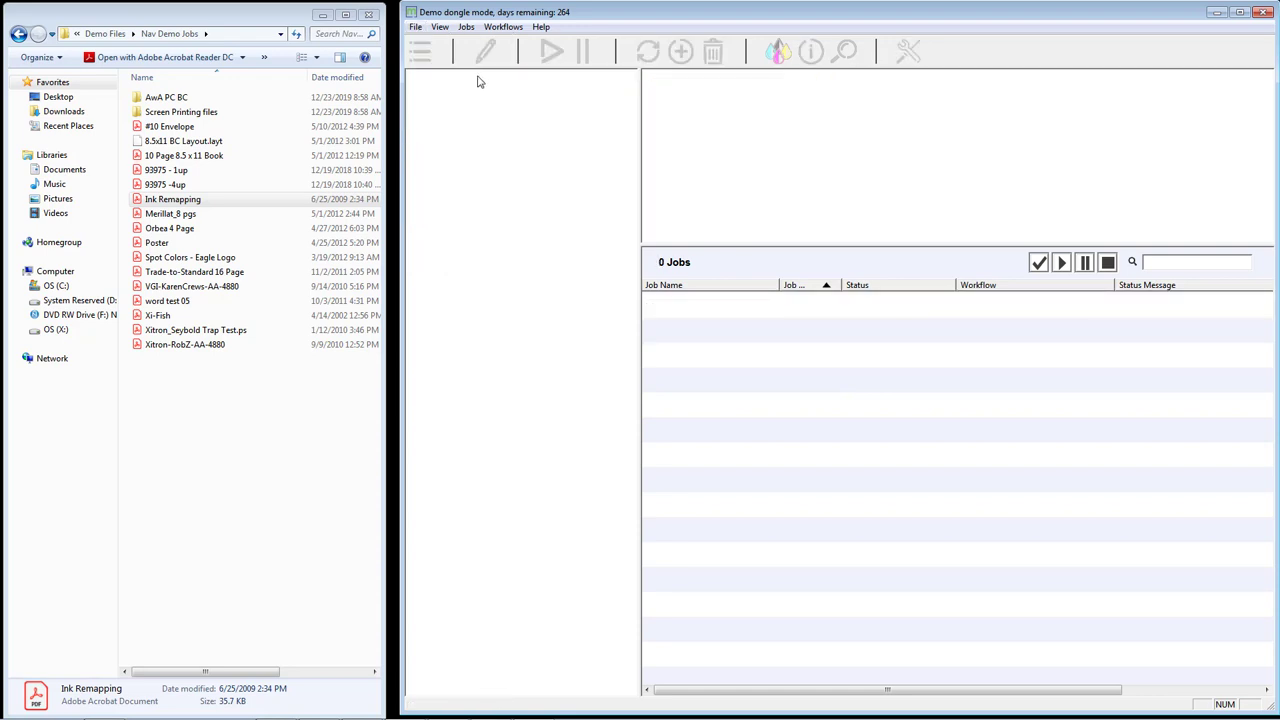
click(416, 28)
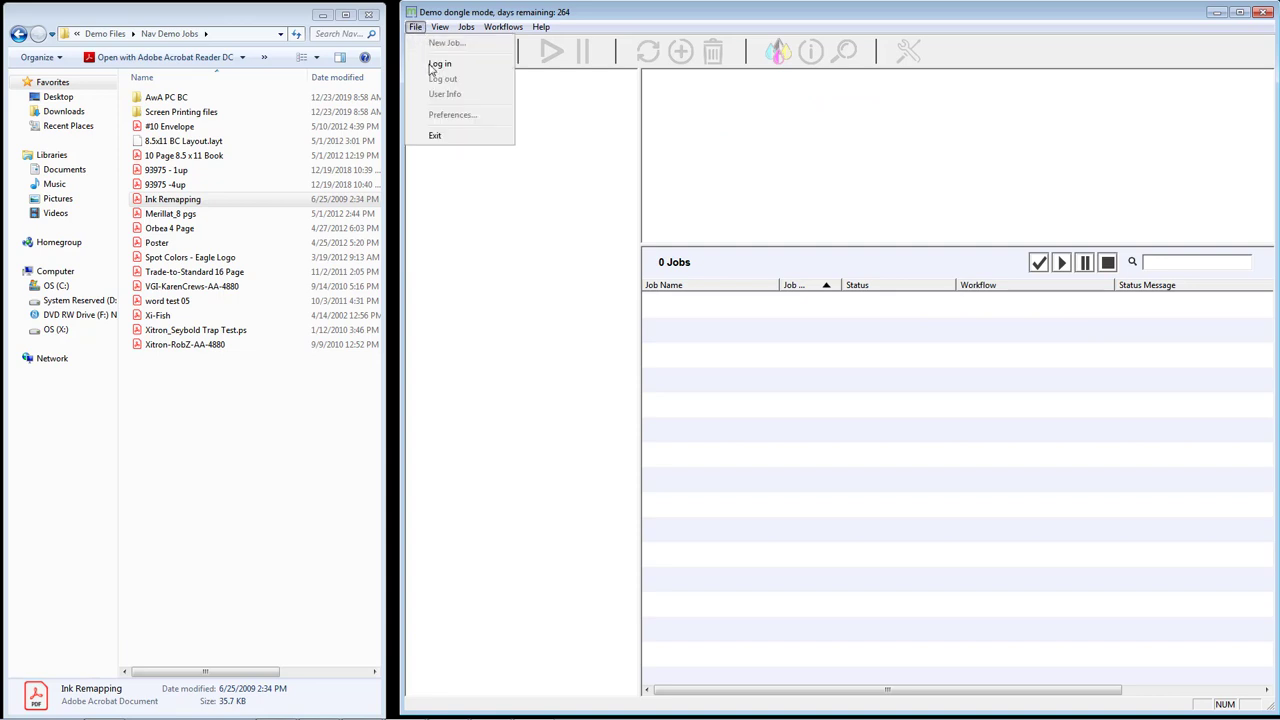
click(442, 65)
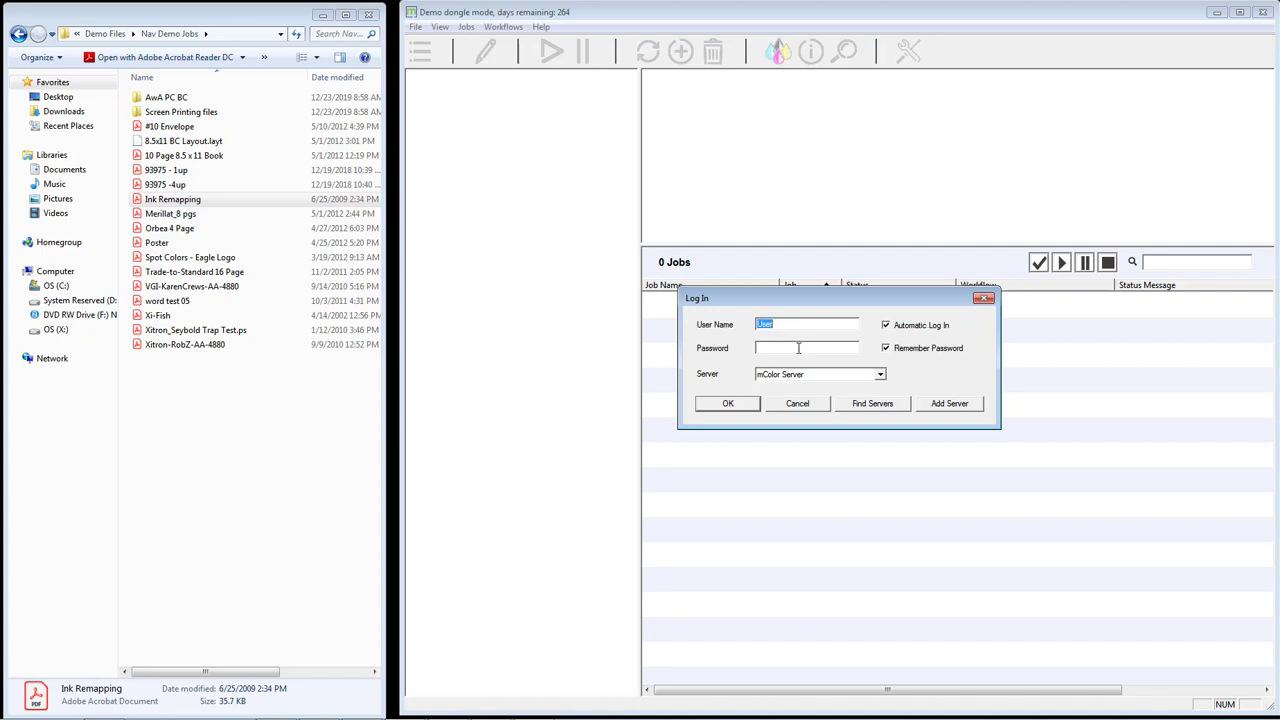
click(848, 377)
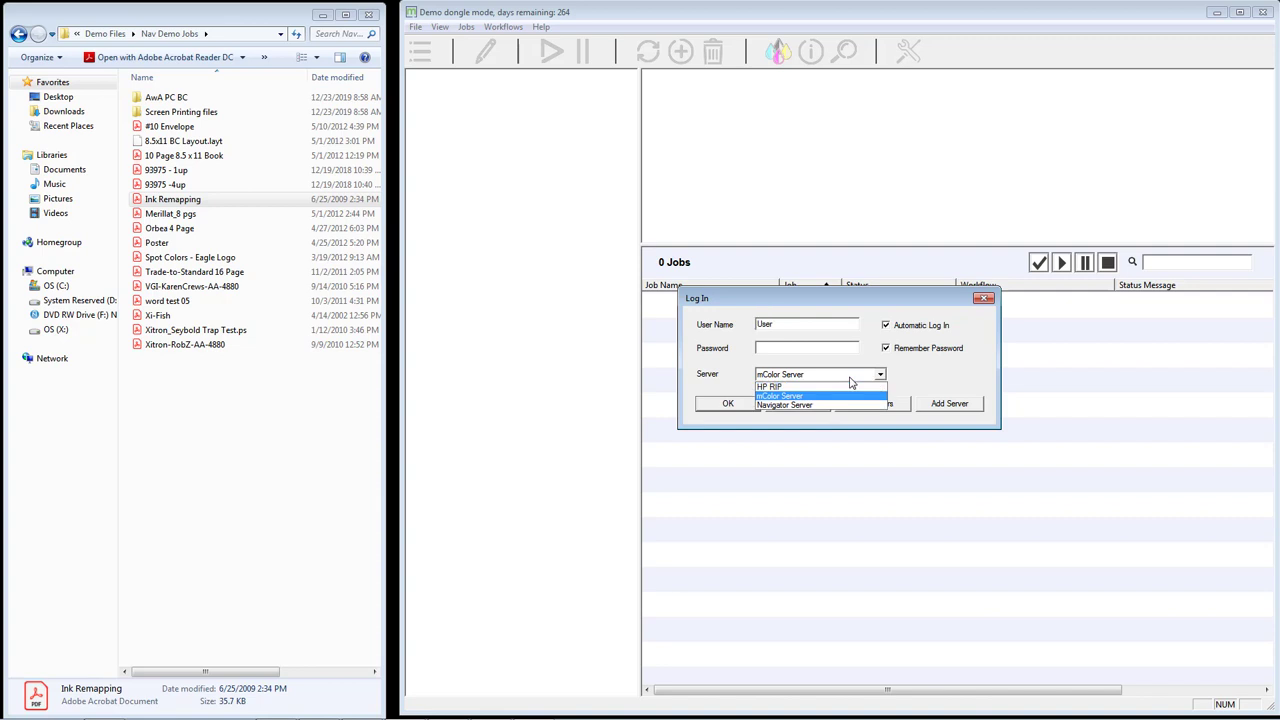
click(797, 397)
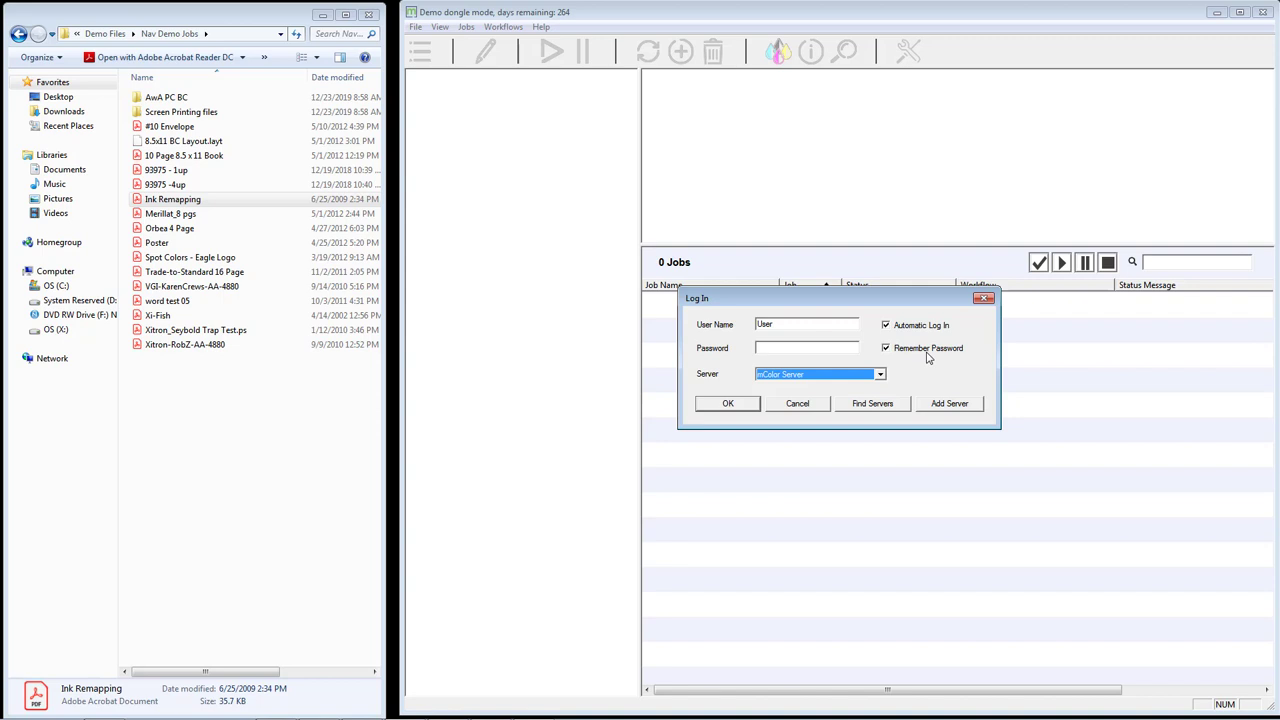
click(741, 404)
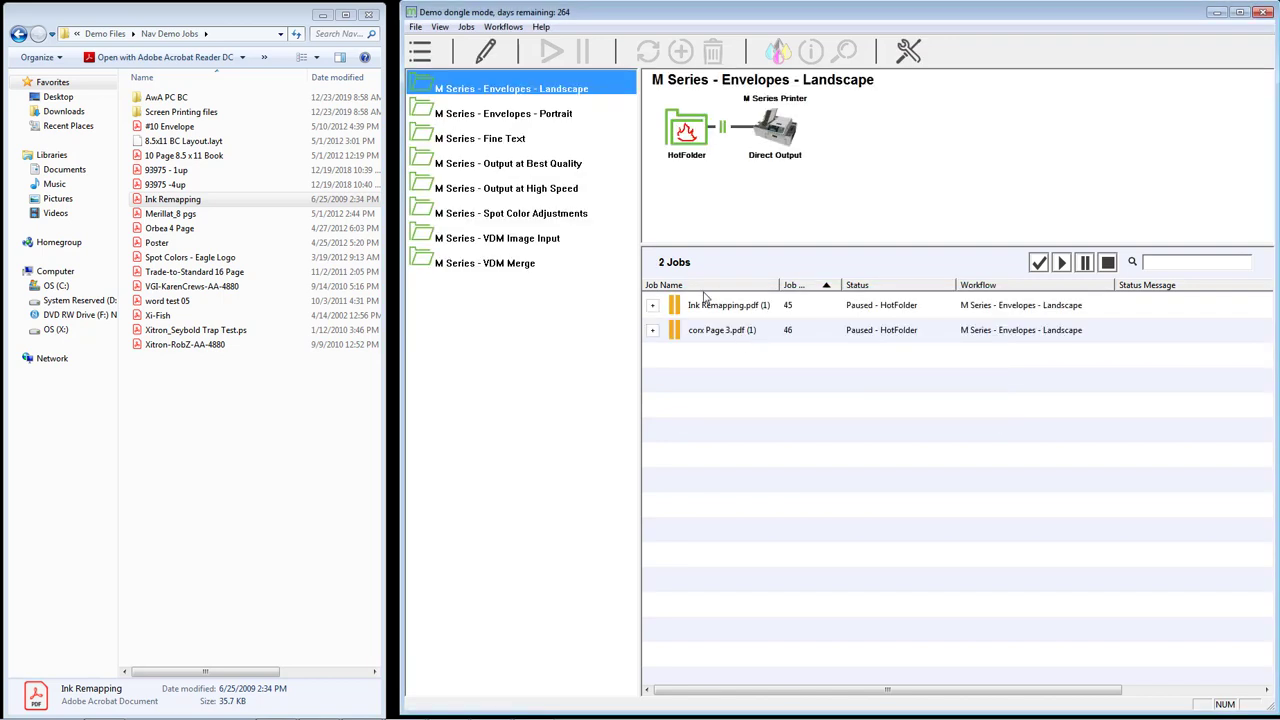
click(503, 26)
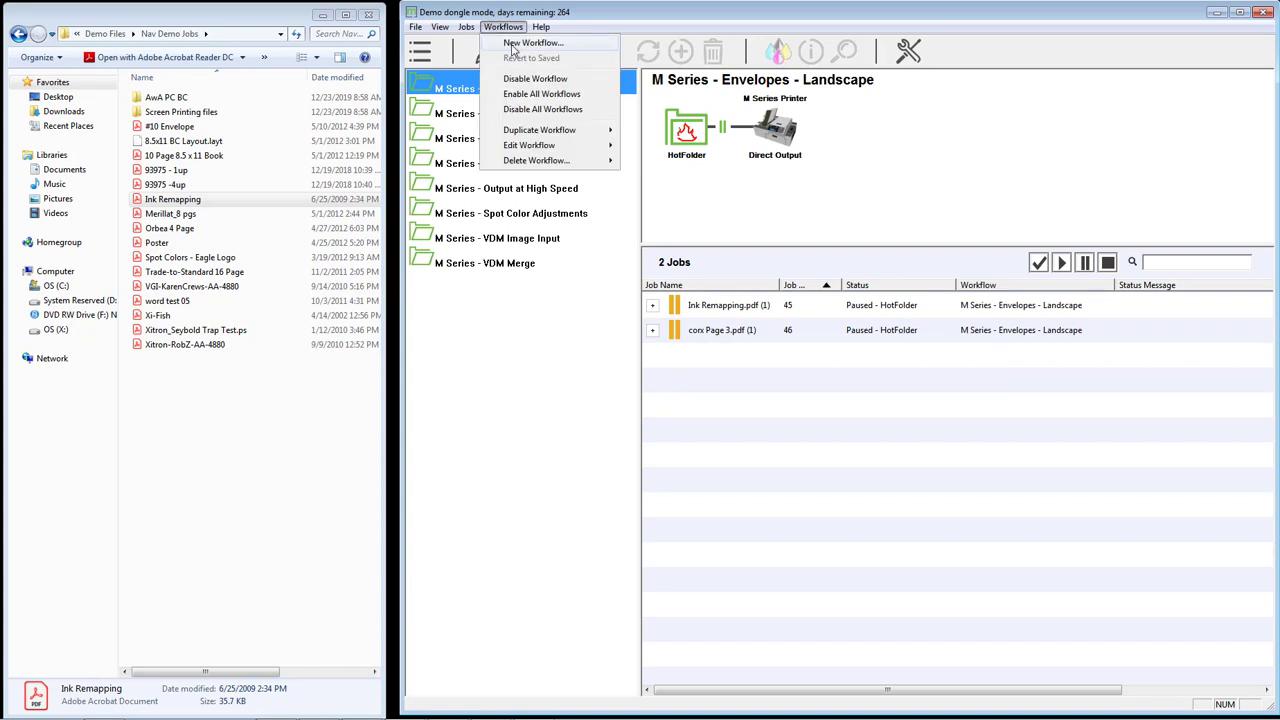
- Create a workflow named Test with Spot Color Adjustment and Direct Output chained after HotFolder
click(512, 44)
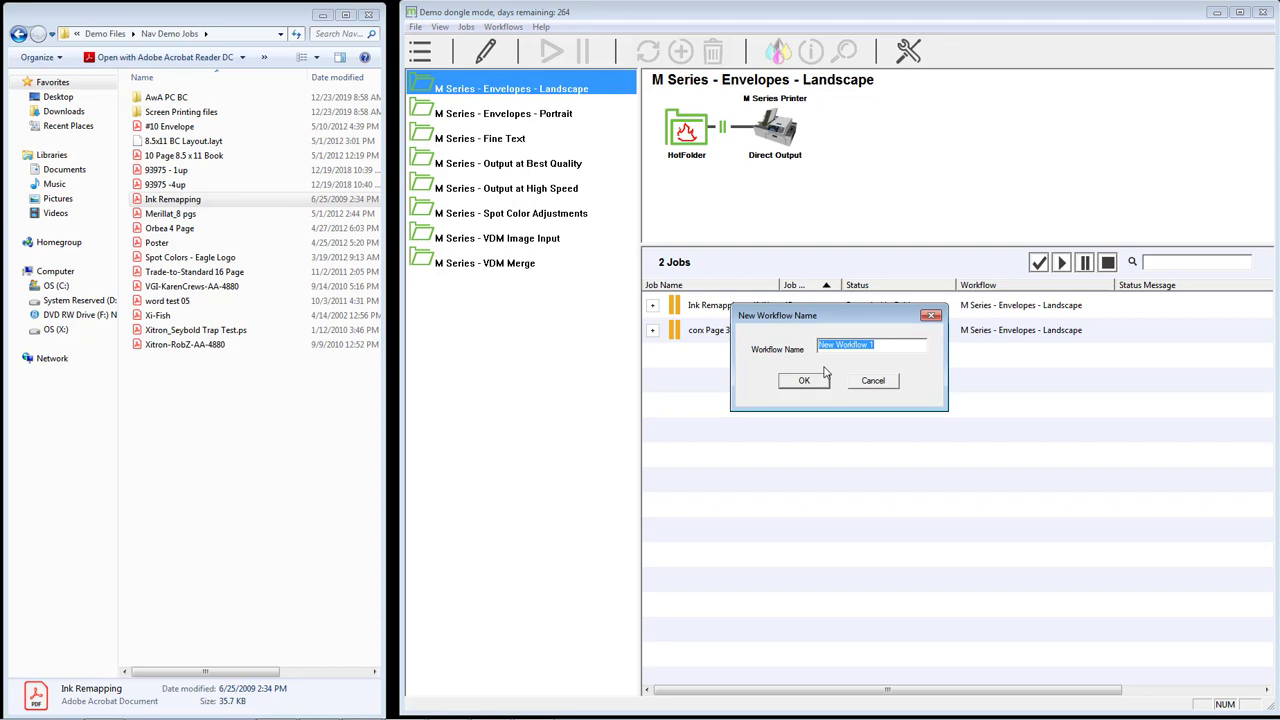
text(Test)
click(825, 372)
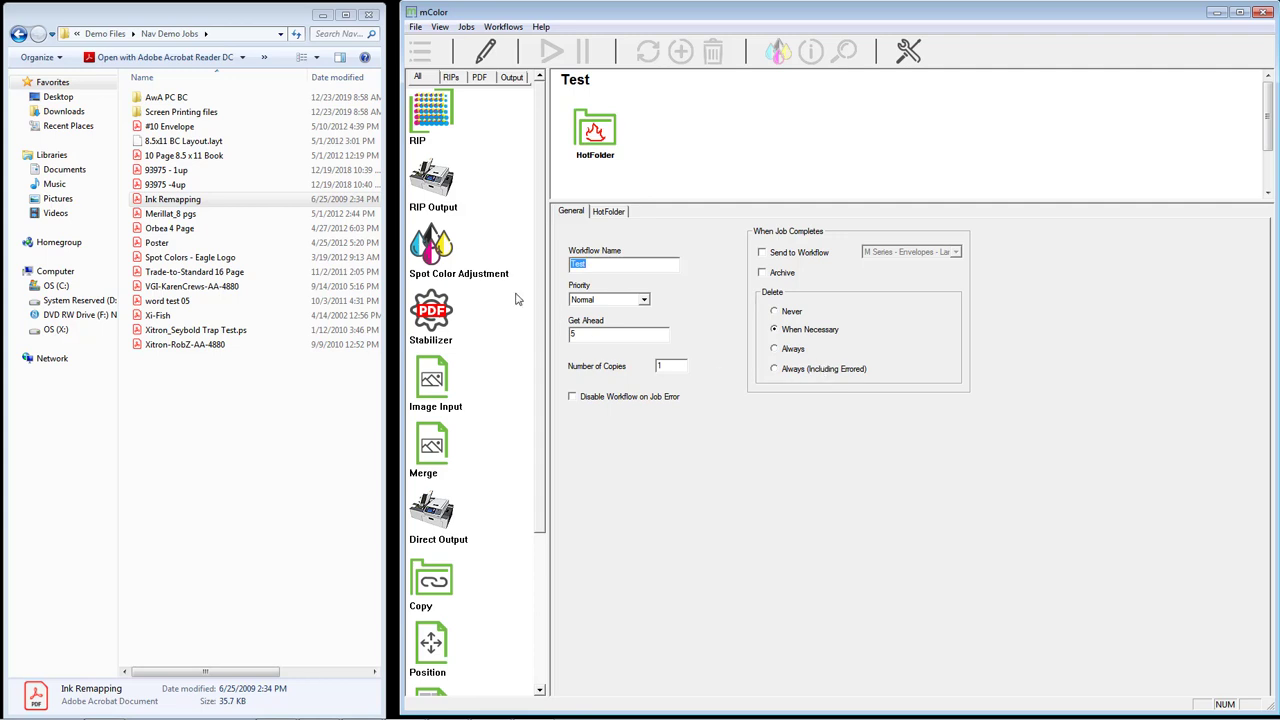
drag(432, 252, 675, 140)
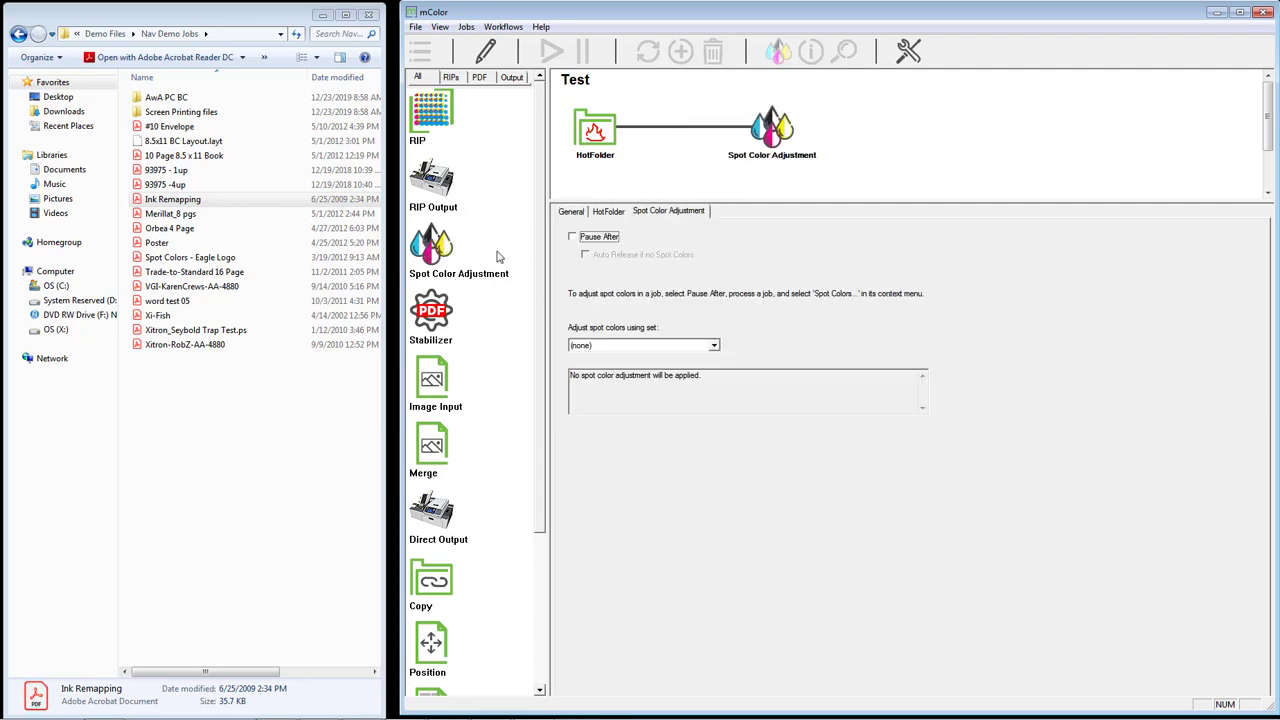
drag(436, 530, 858, 130)
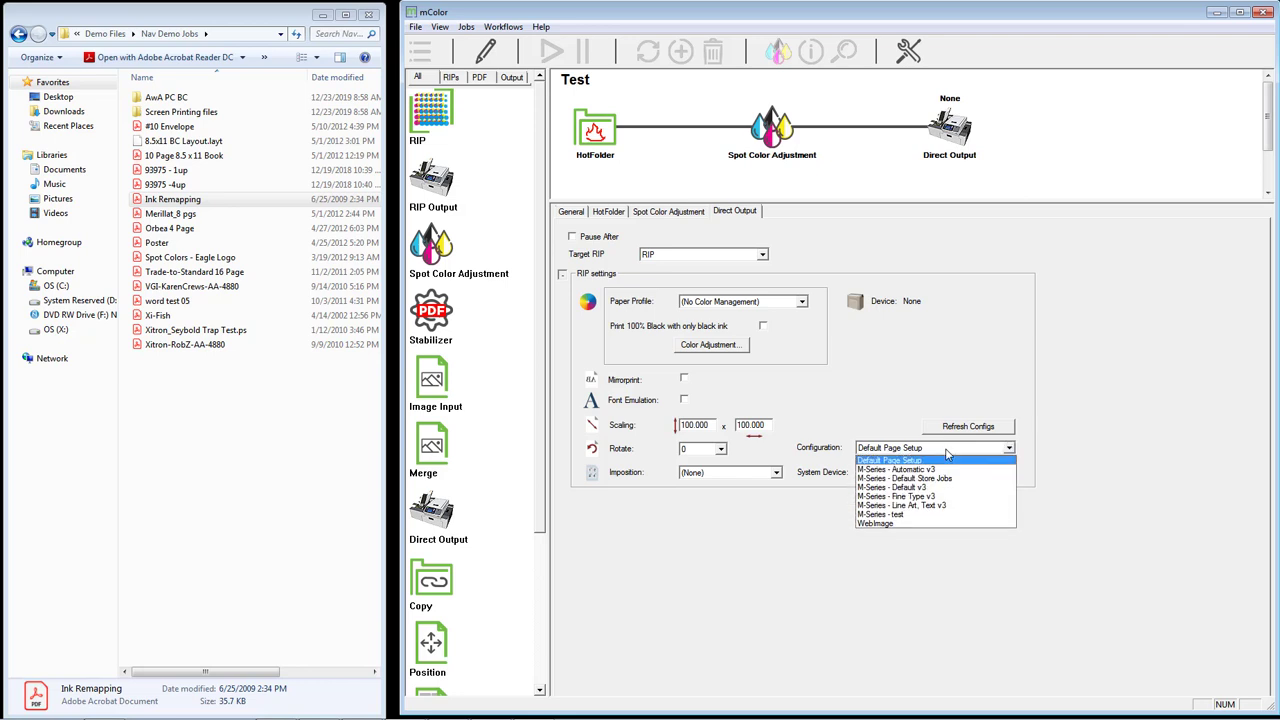
- Set Direct Output to the M-Series - Default v3 configuration and Plain Paper profile
click(938, 488)
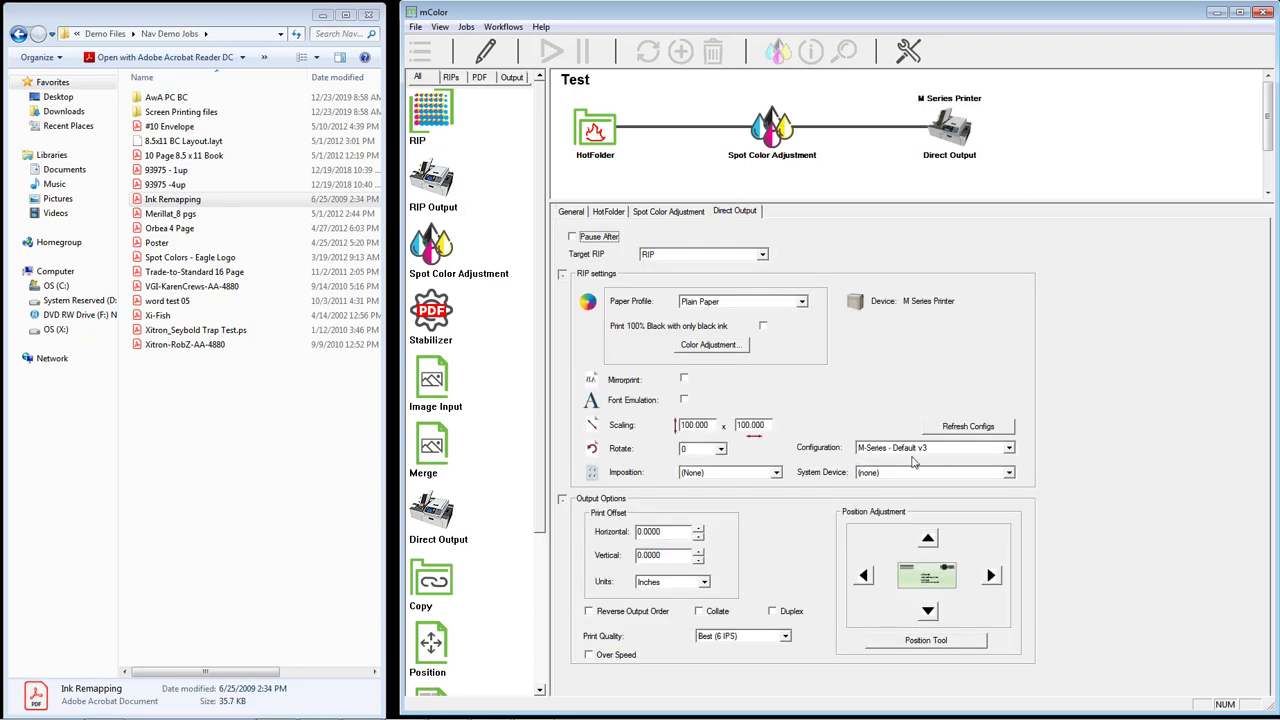
click(755, 304)
click(755, 314)
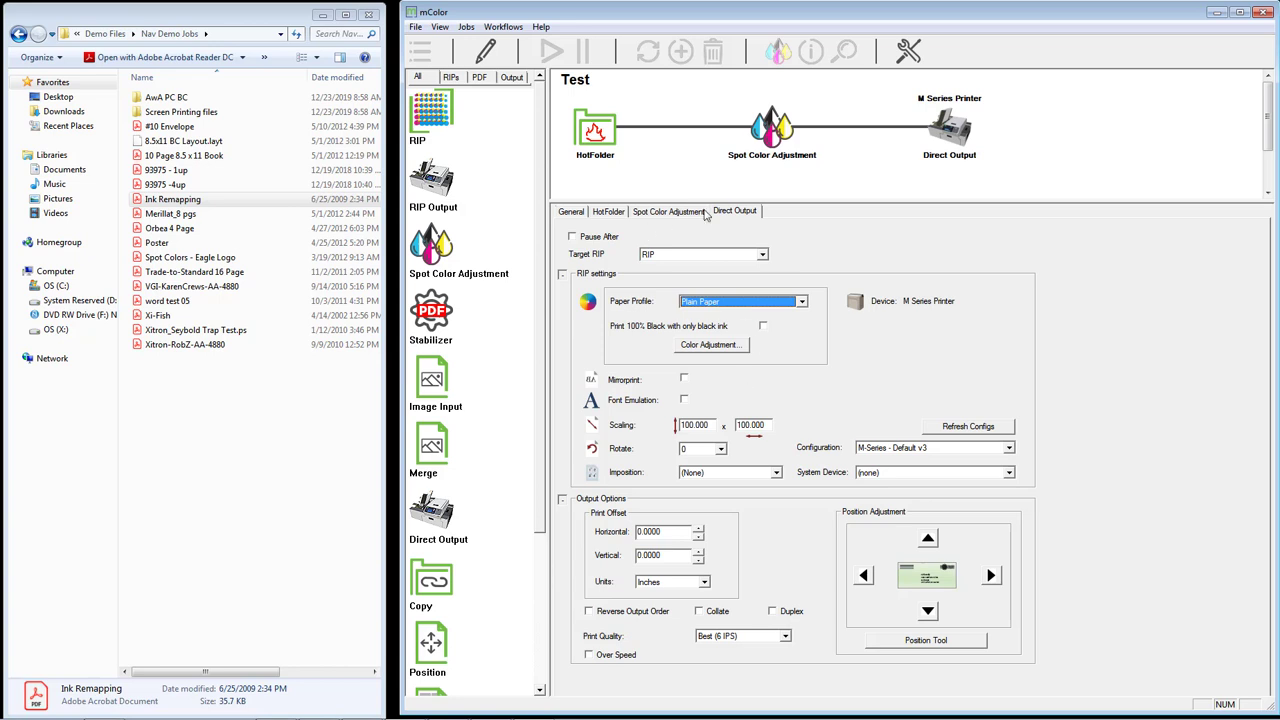
- Turn on Pause After and Auto Release for the Spot Color Adjustment step
click(668, 211)
click(612, 238)
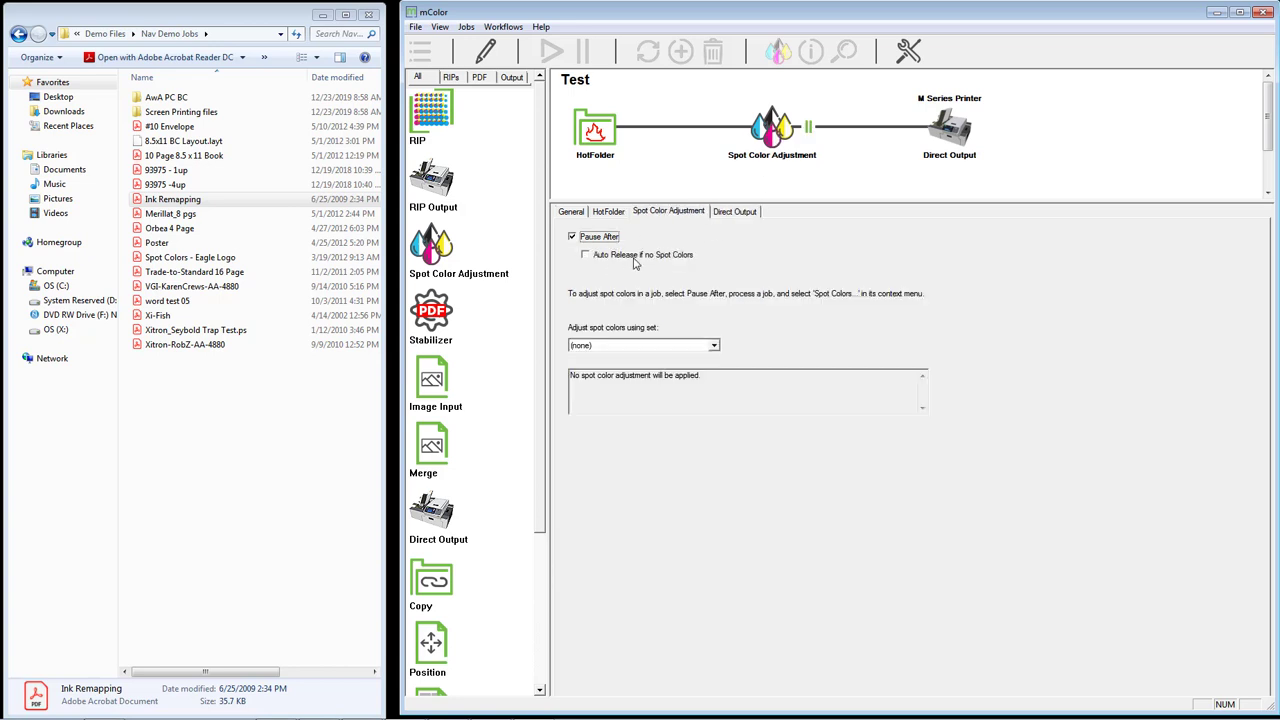
click(634, 258)
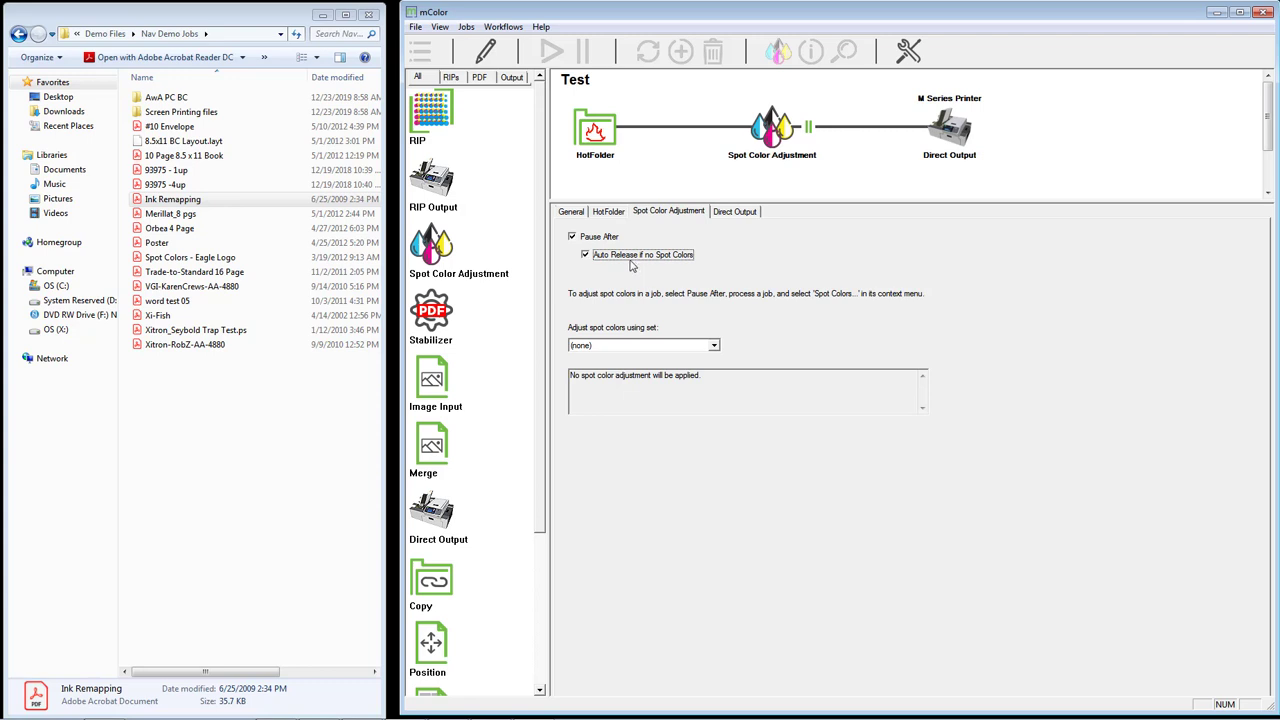
- Enable Generate Thumbnails and Pause After on HotFolder, then save the Test workflow
click(606, 125)
click(607, 272)
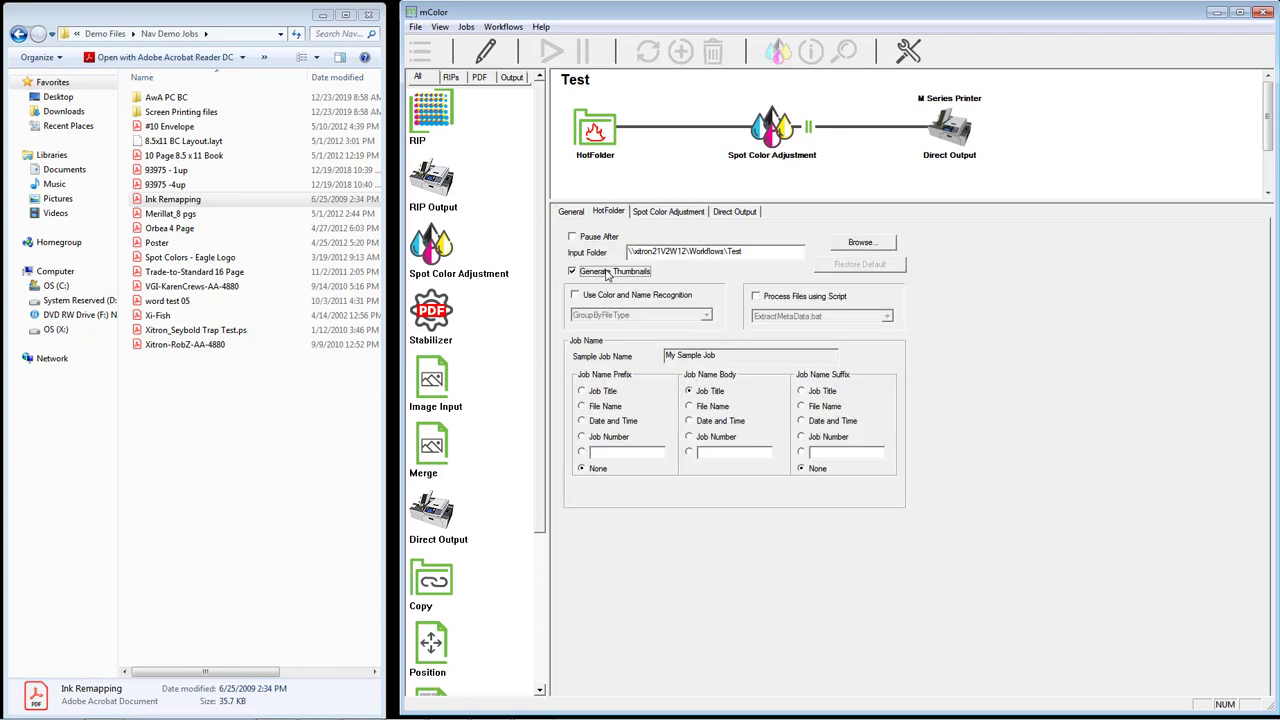
click(603, 241)
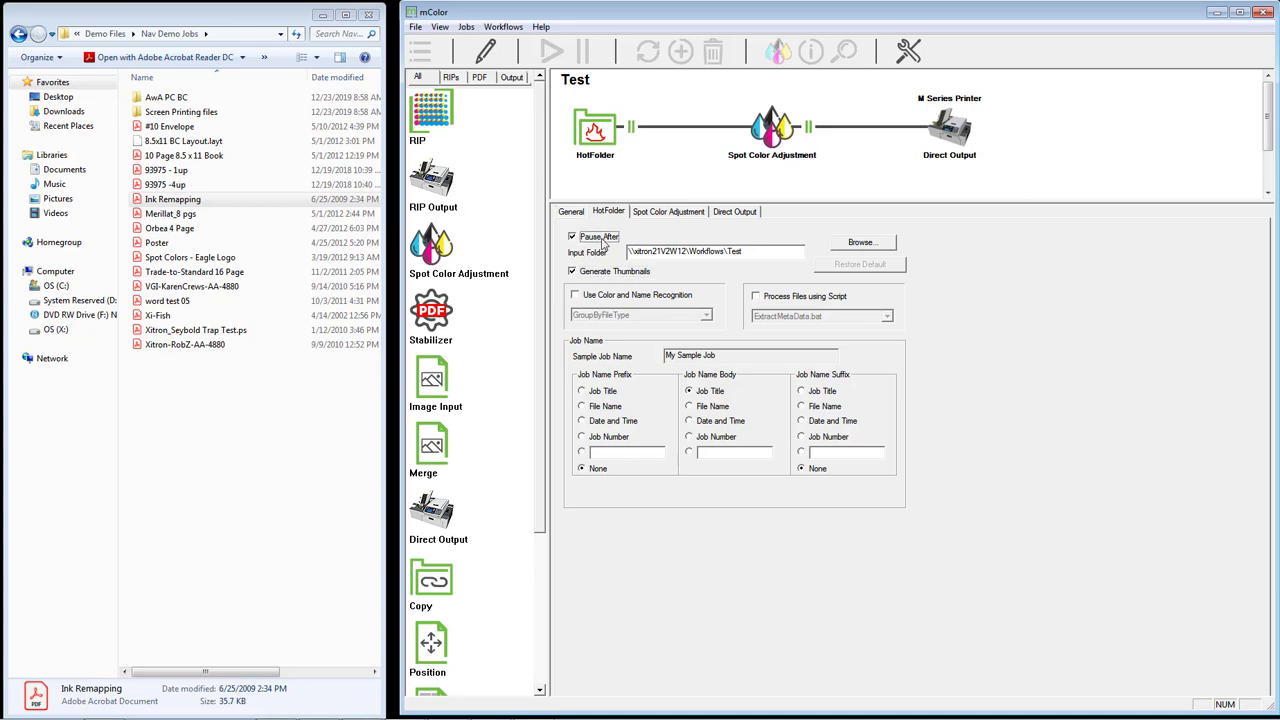
click(485, 53)
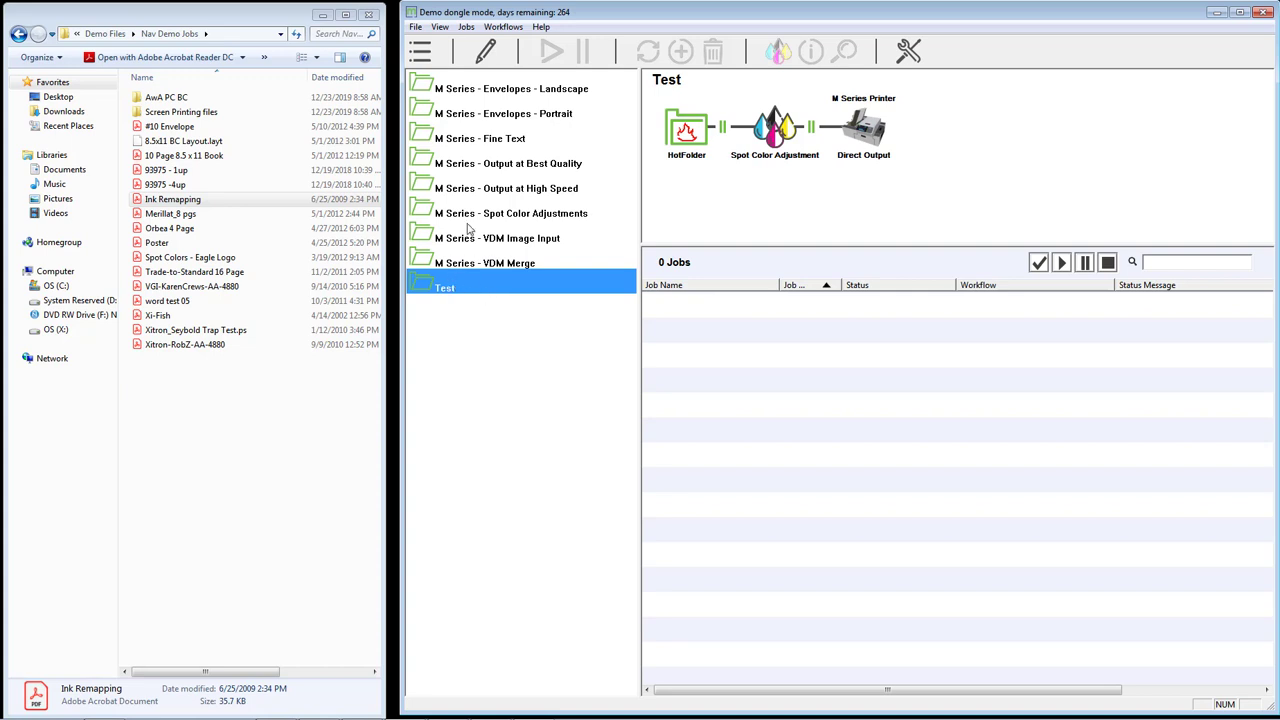
- Select job 45 (Ink Remapping.pdf) in Envelopes - Landscape and edit its workflow
click(503, 90)
click(703, 306)
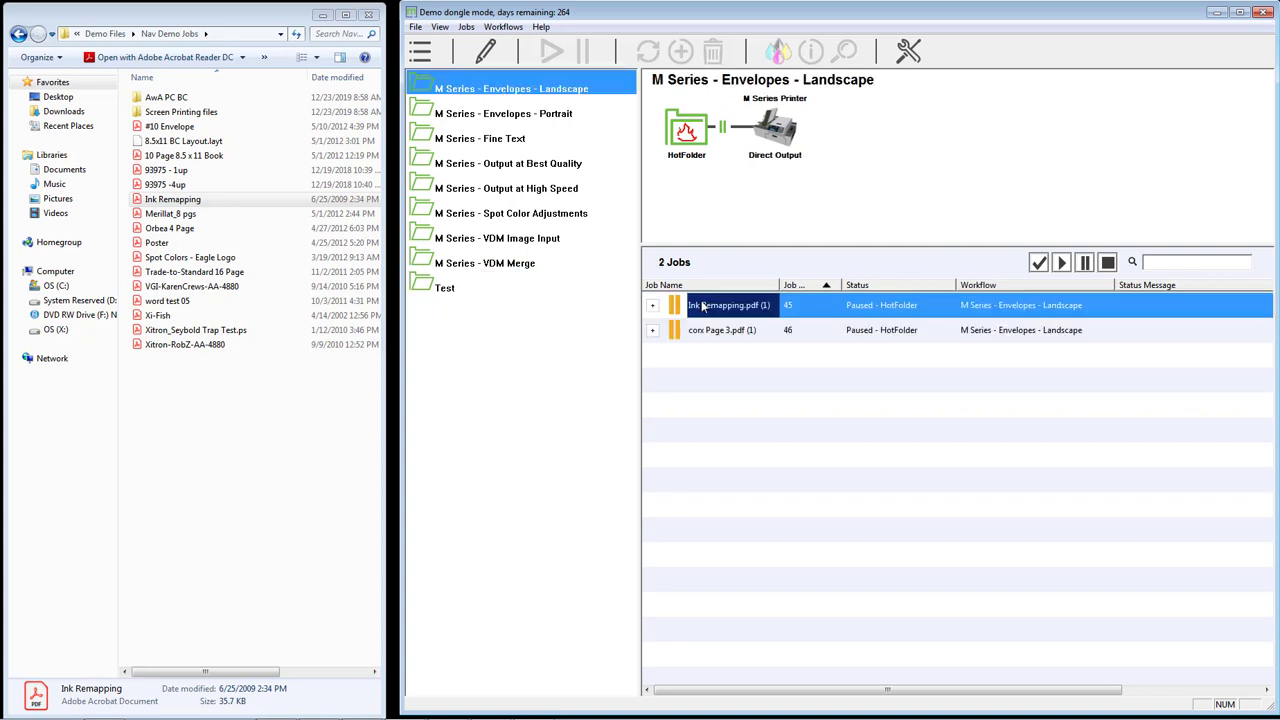
right_click(703, 306)
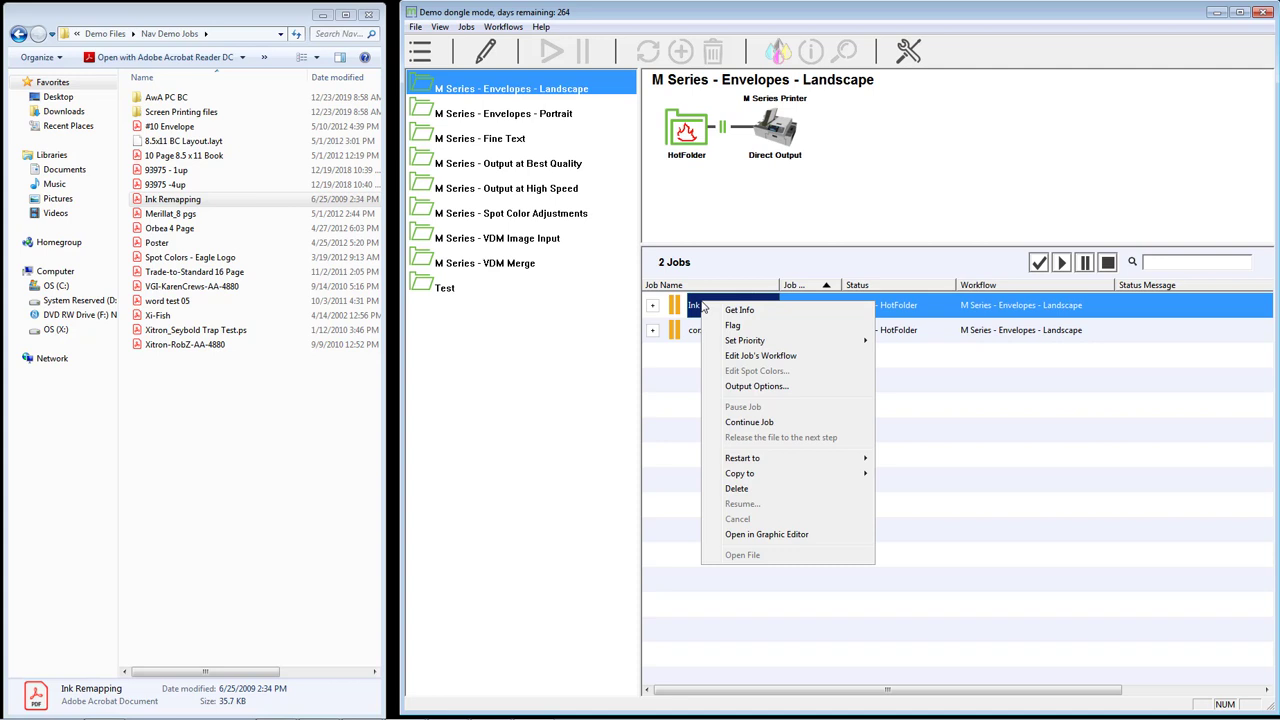
click(783, 356)
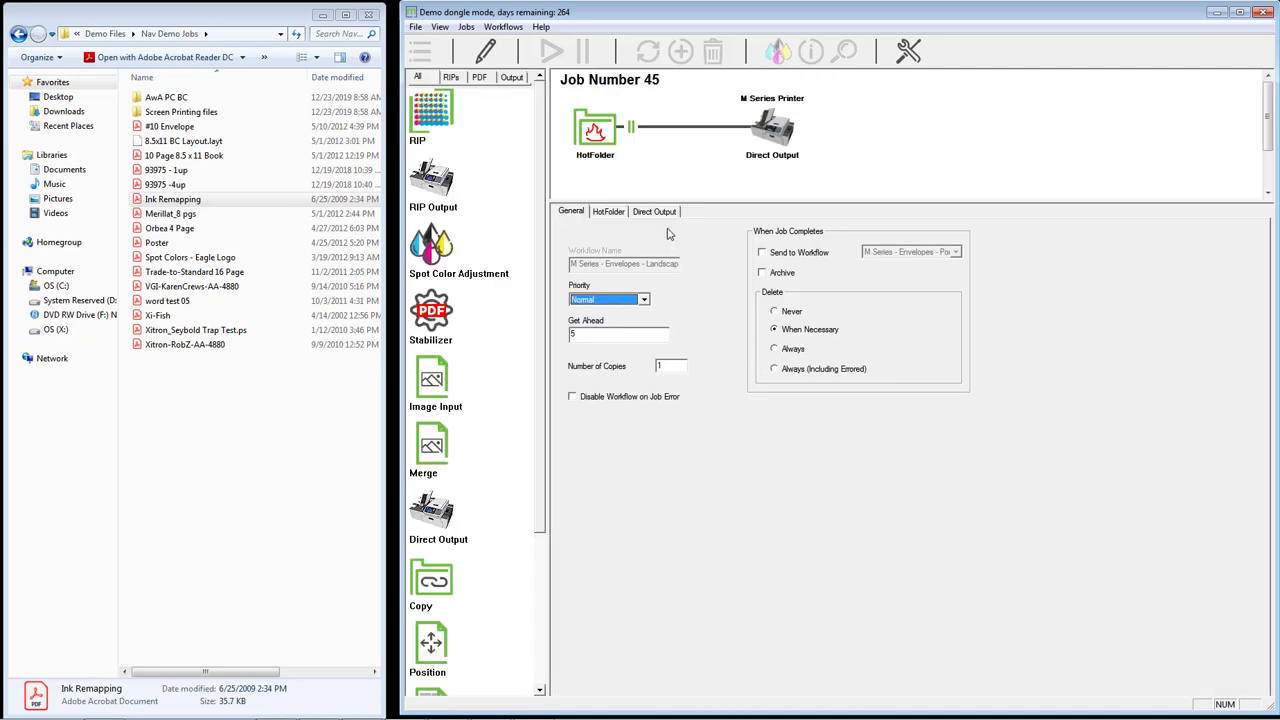
- Set its Direct Output to Commercial Envelopes paper with M-Series - Line Art, Text v3 configuration
click(661, 211)
click(722, 304)
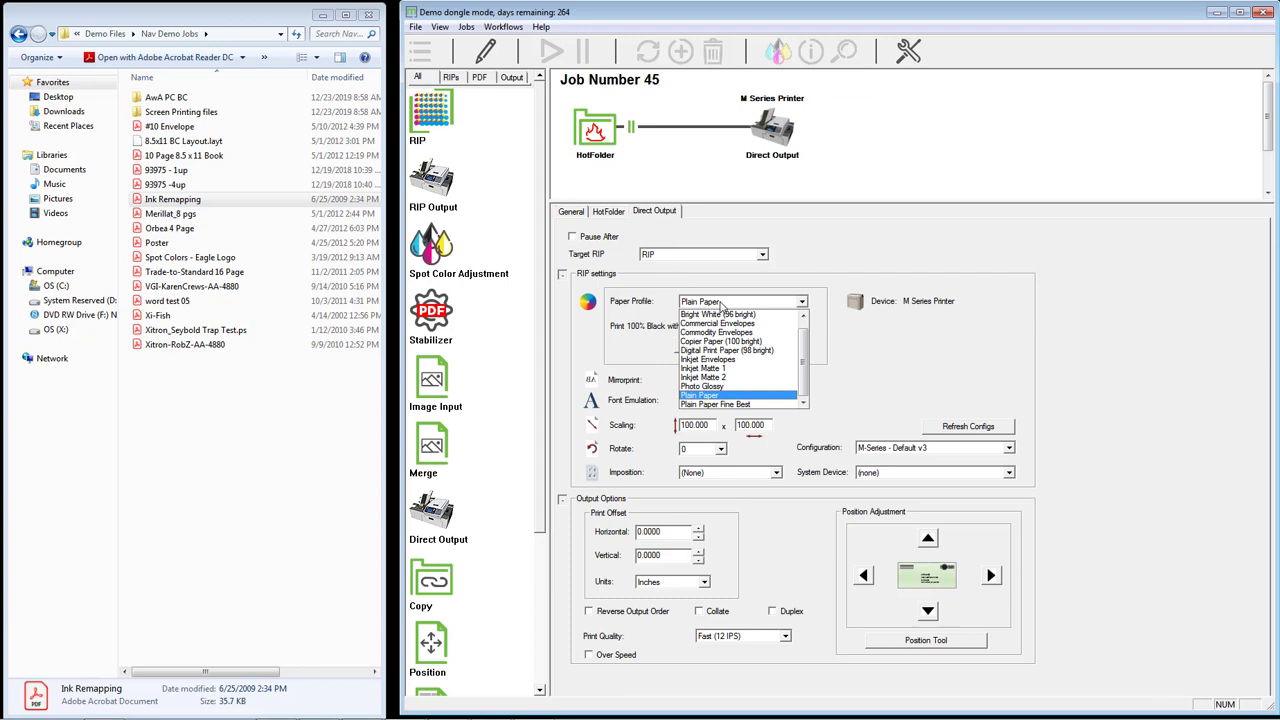
click(724, 318)
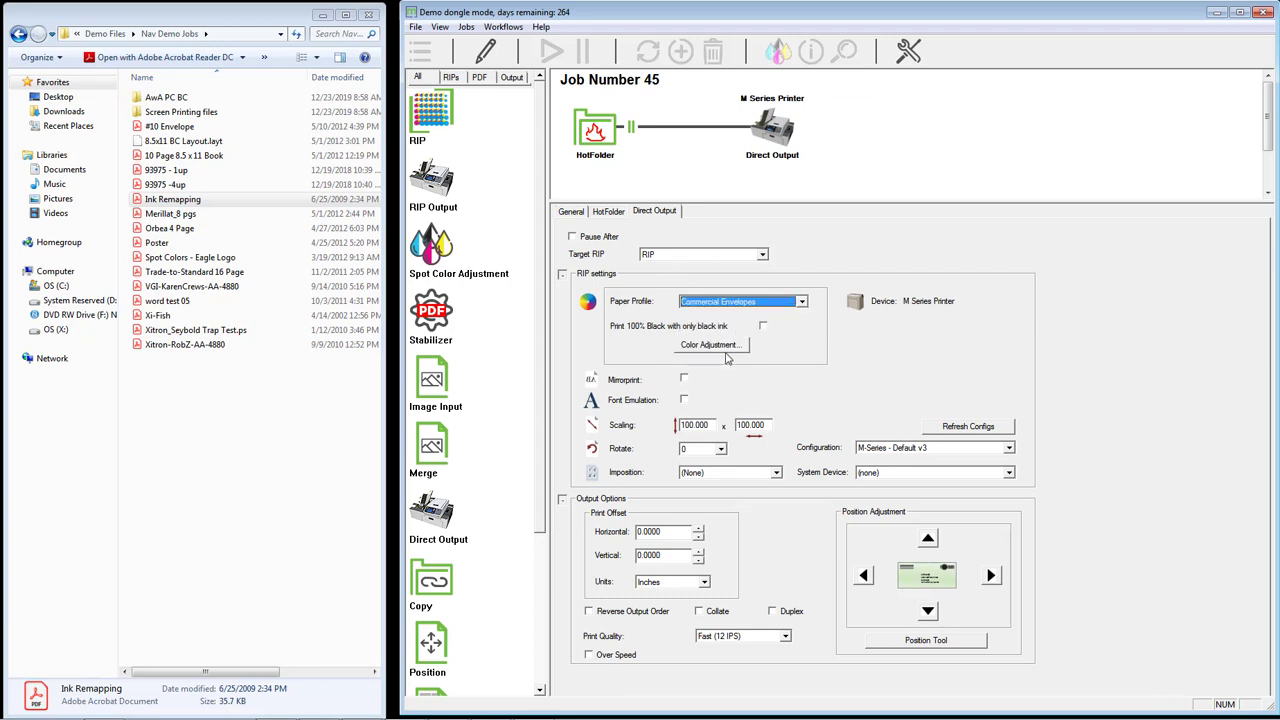
click(945, 450)
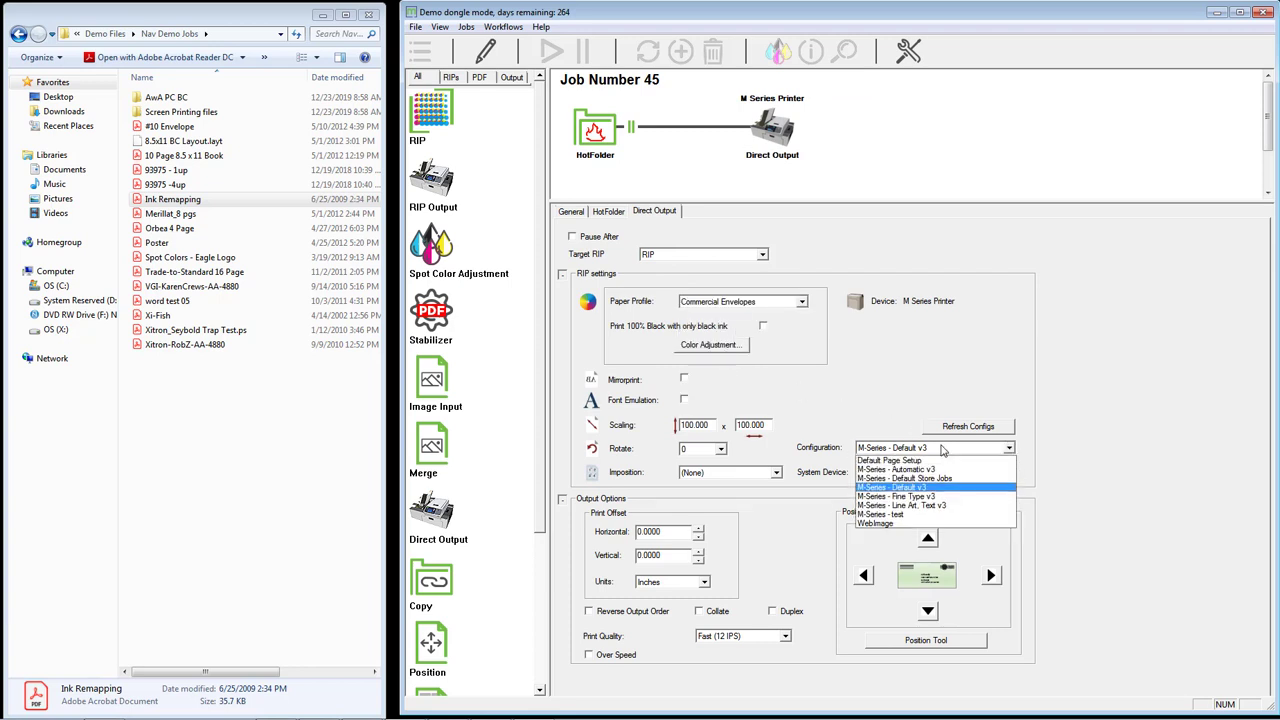
click(932, 507)
click(728, 303)
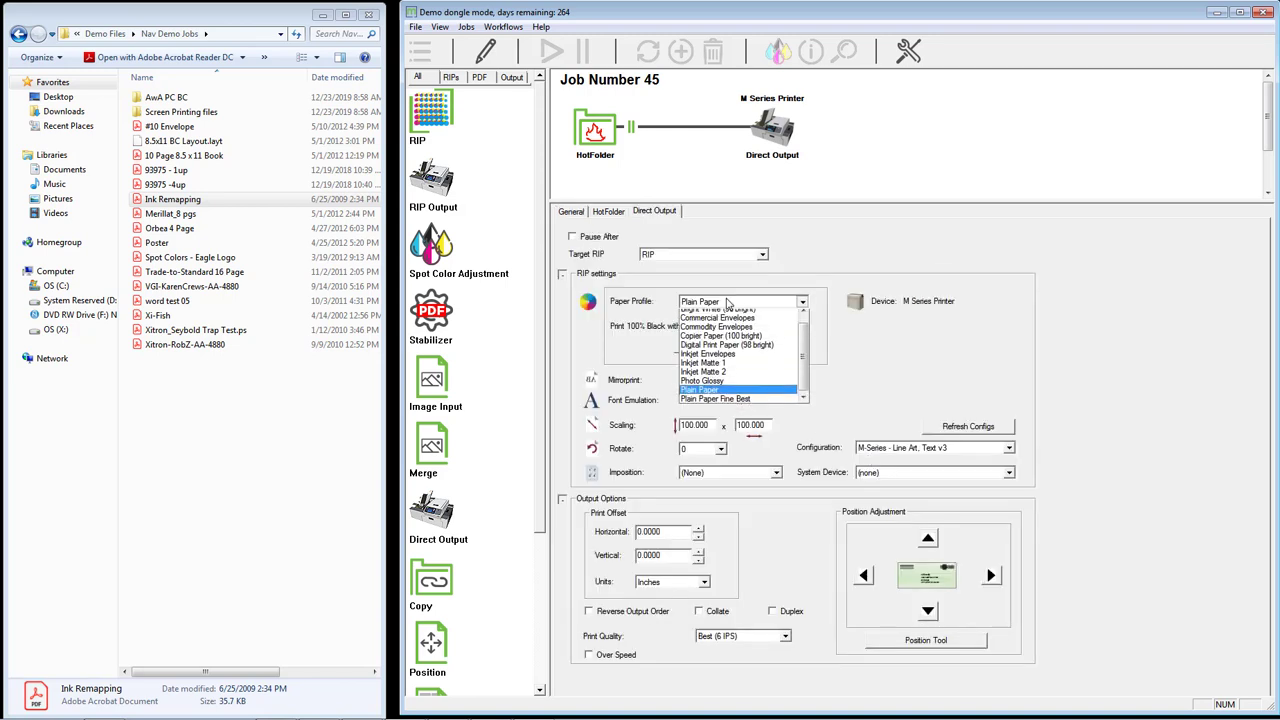
click(717, 323)
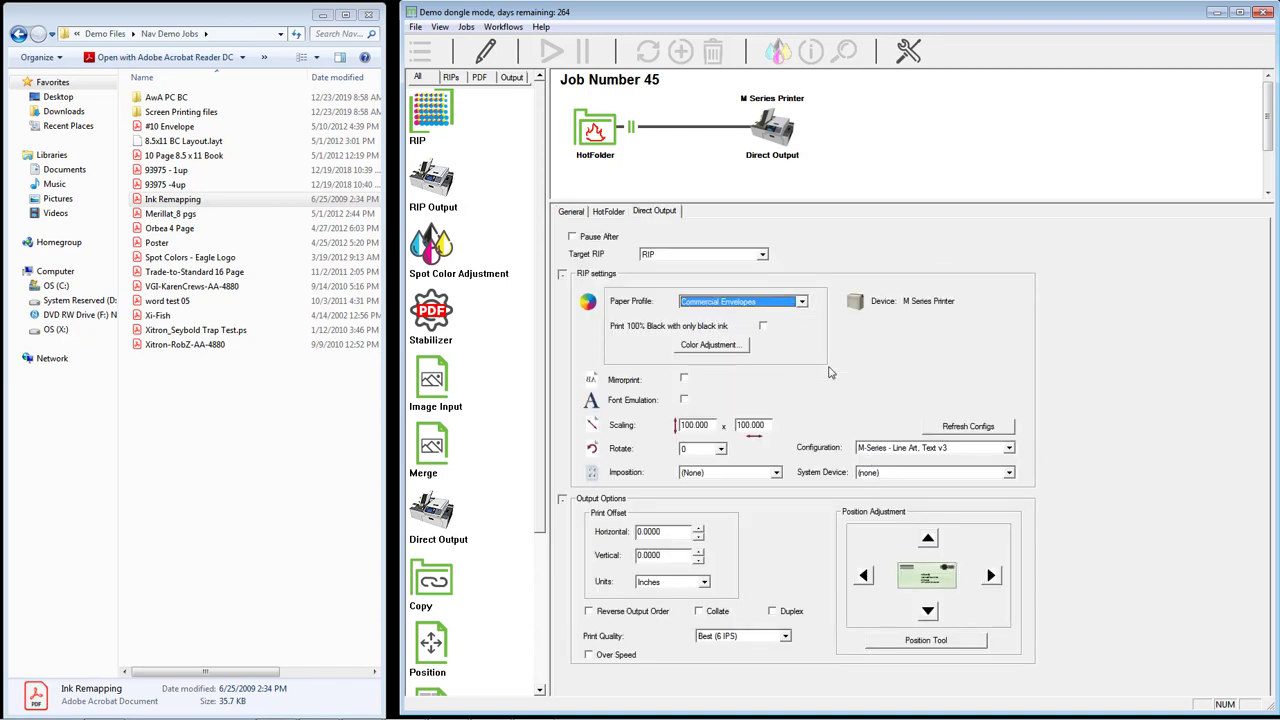
click(486, 51)
- Release the edited Ink Remapping.pdf job 45 so it proceeds to Complete
click(885, 398)
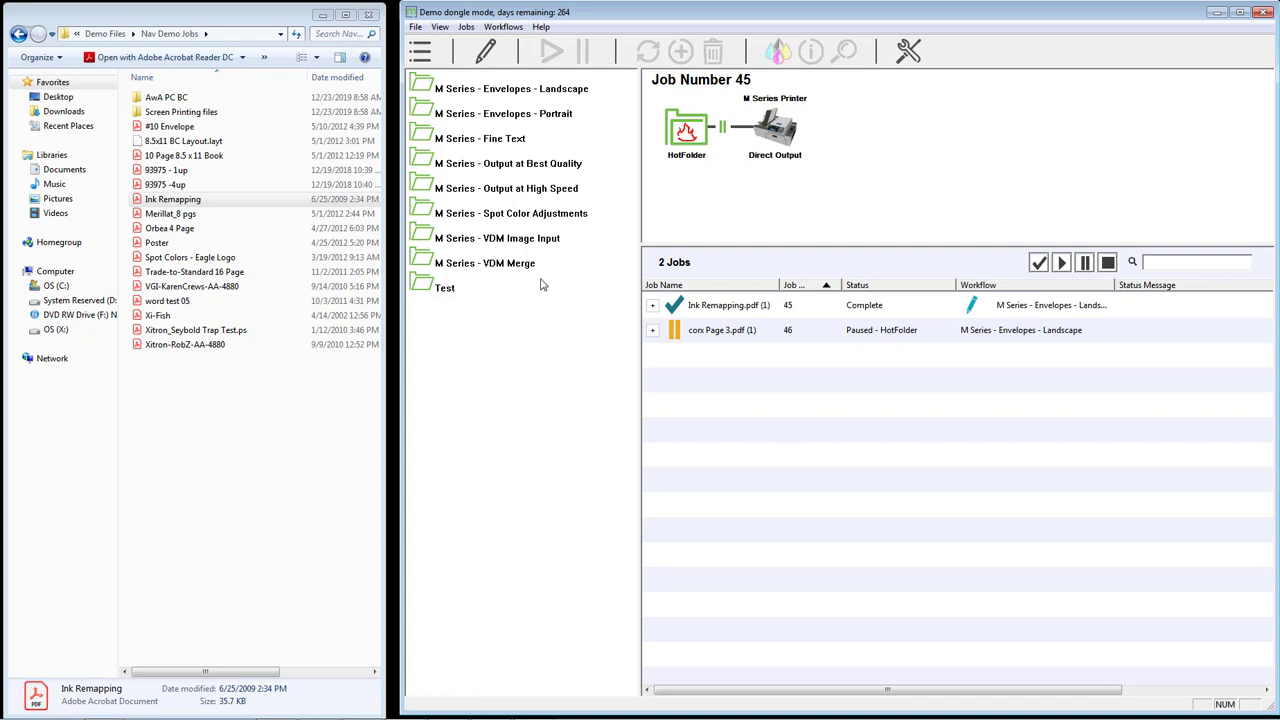
- Flag and then unflag the Ink Remapping job 45, then bring up its Output Options
right_click(751, 306)
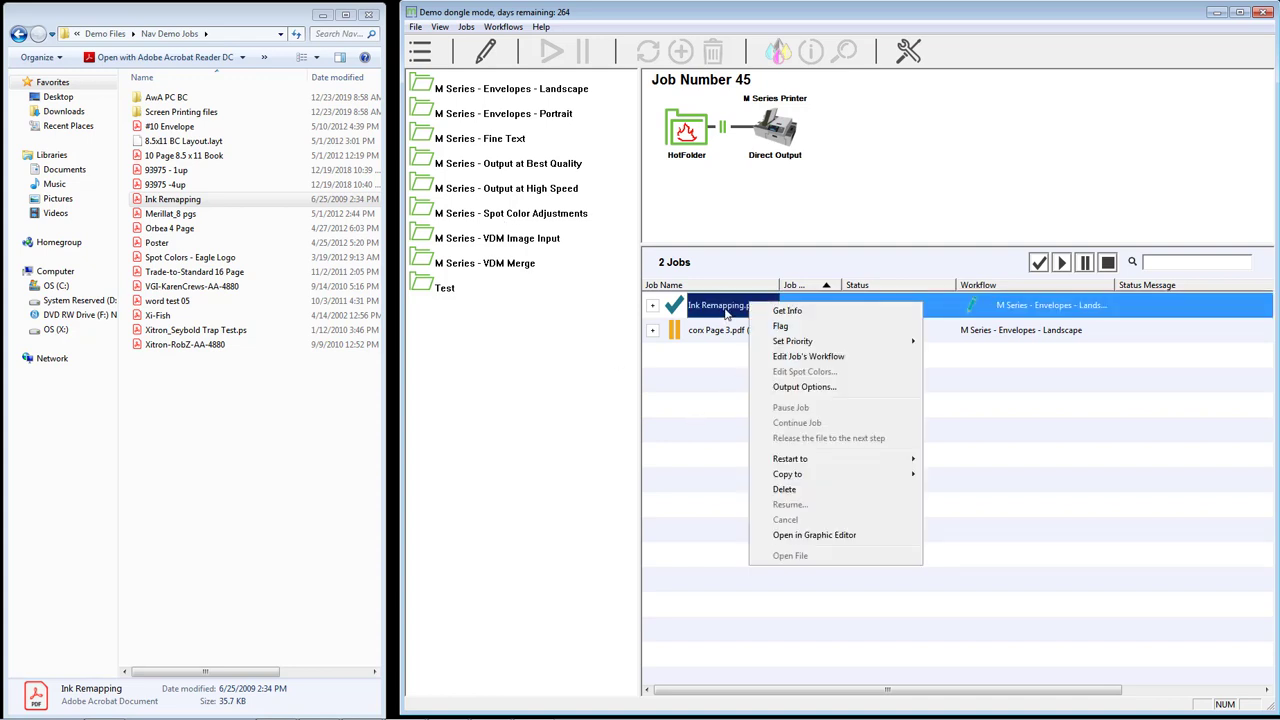
click(803, 326)
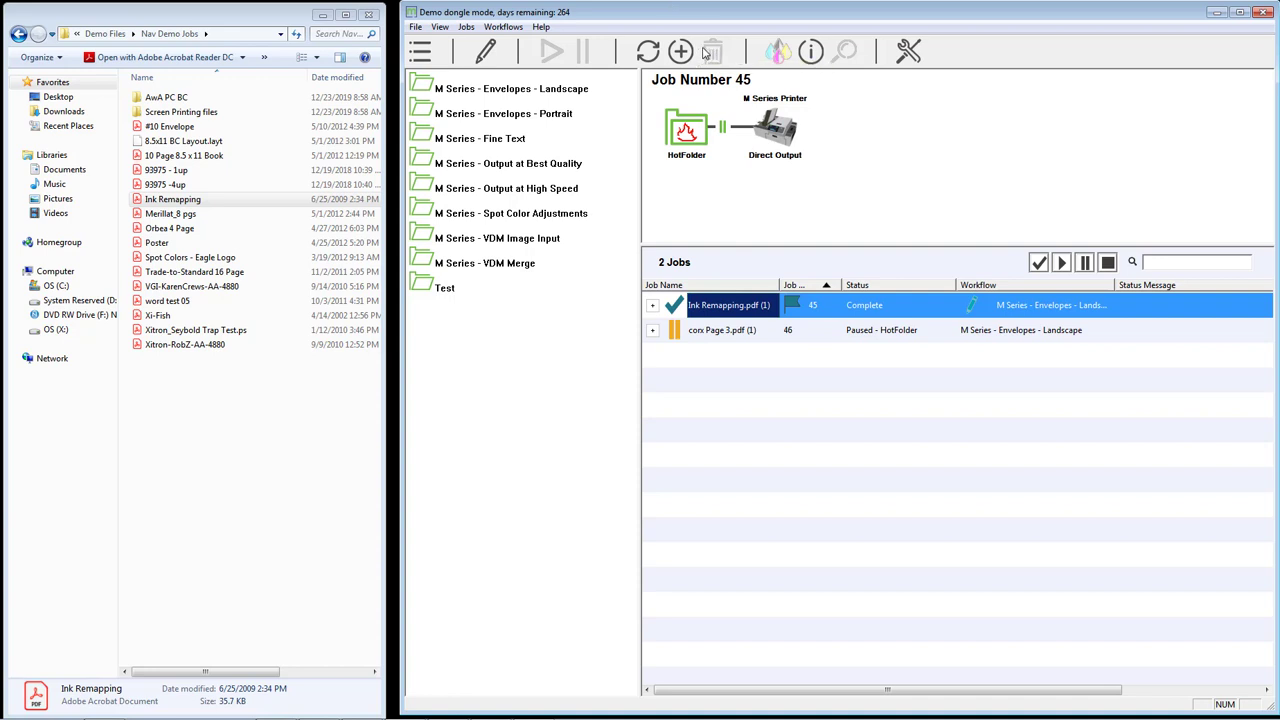
right_click(728, 313)
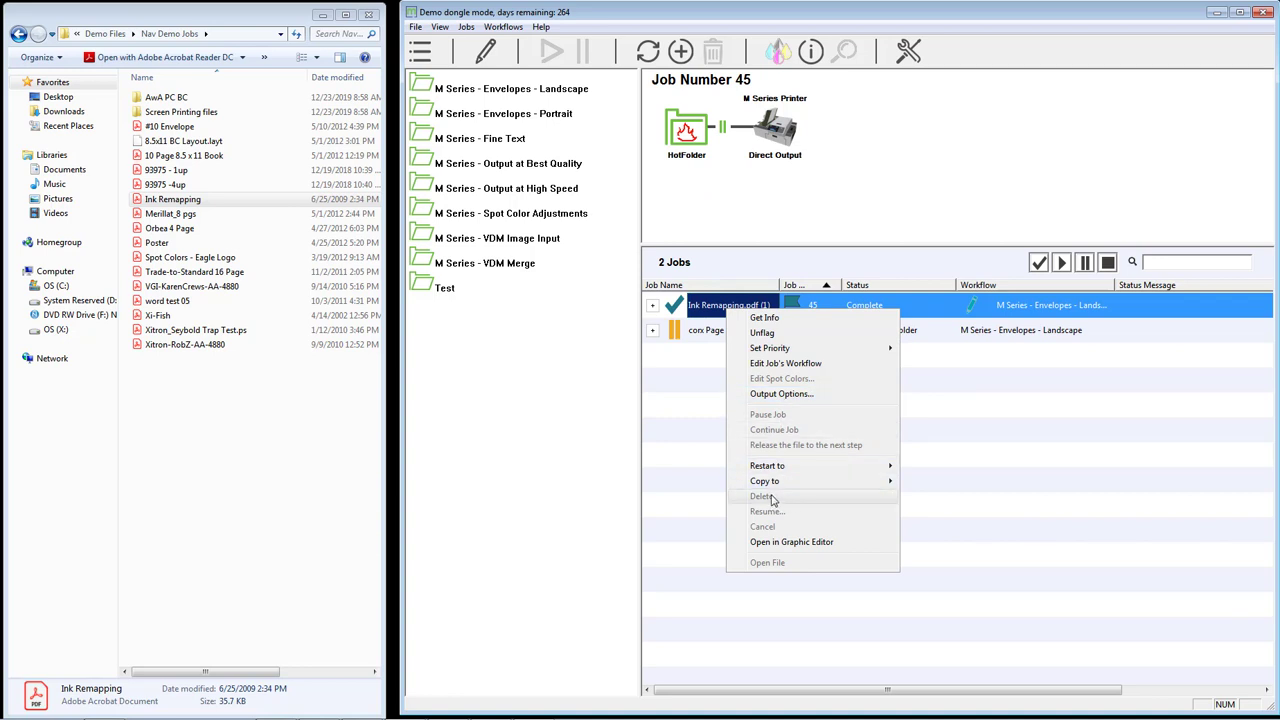
click(682, 421)
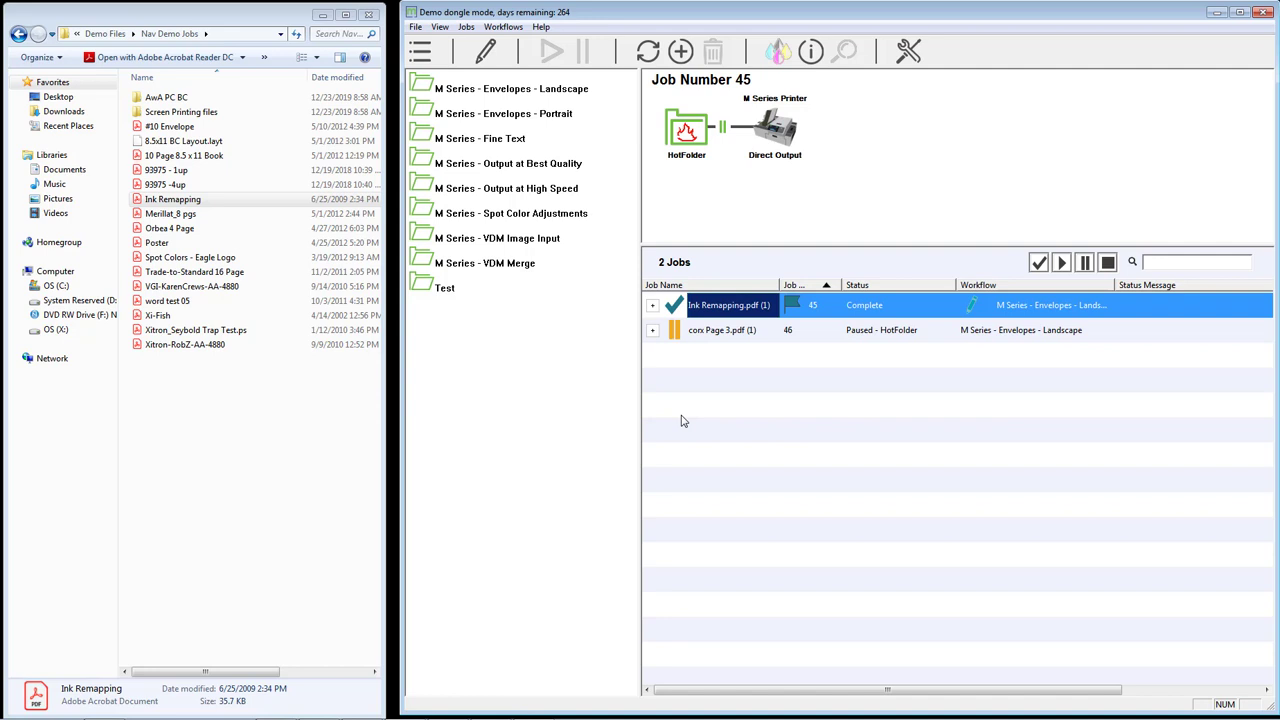
right_click(732, 306)
click(750, 328)
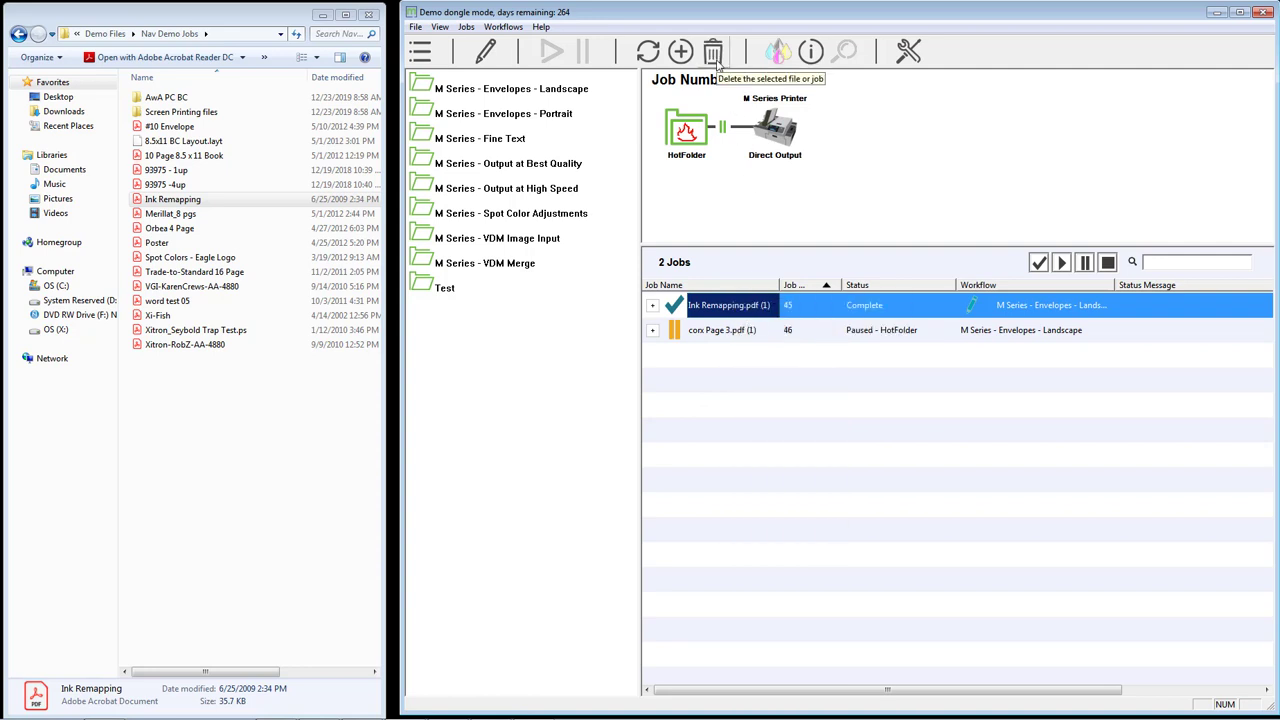
right_click(727, 313)
click(768, 396)
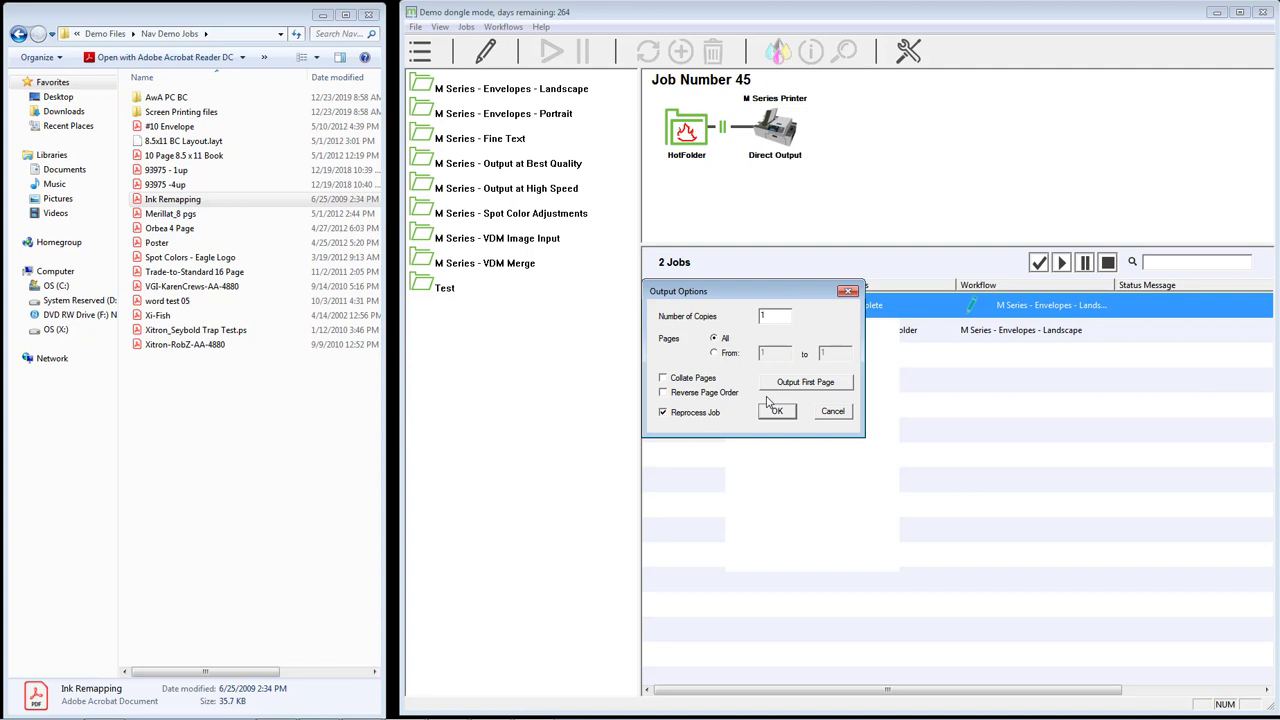
- Try a From page range and Collate Pages for job 45, then cancel without reprinting
double_click(773, 318)
click(715, 354)
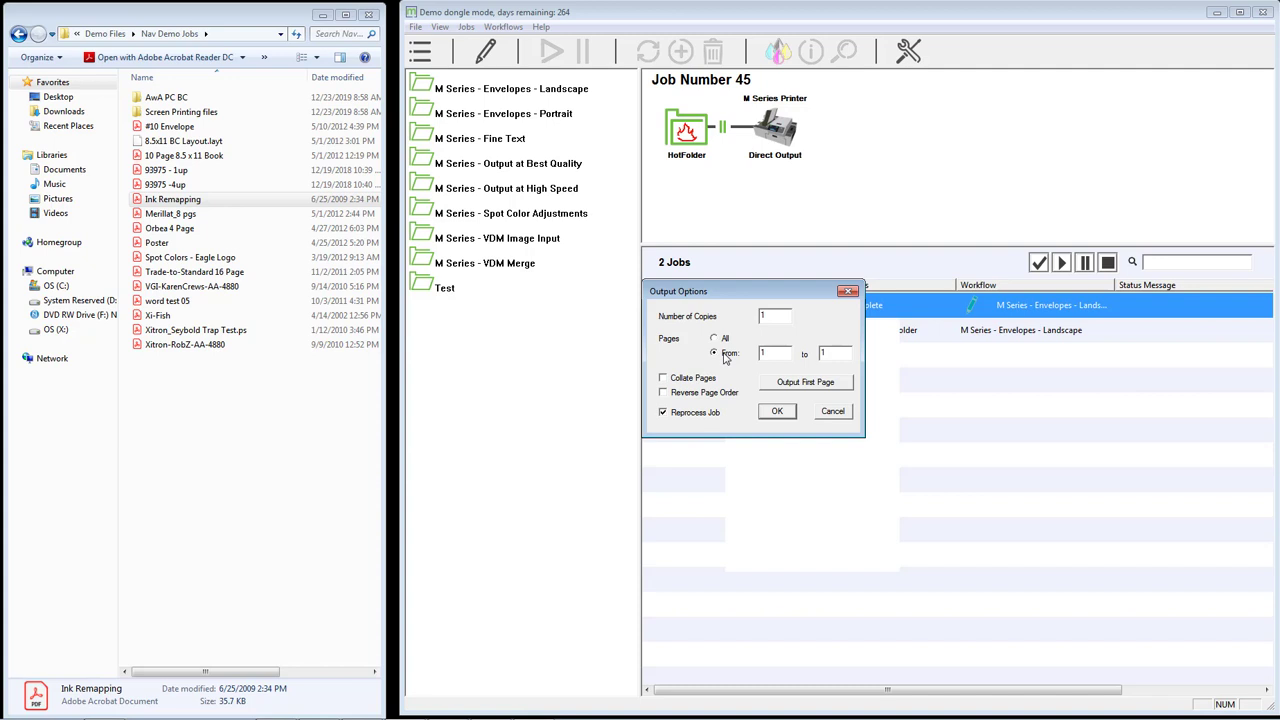
click(772, 358)
click(706, 379)
click(708, 379)
click(707, 380)
click(833, 413)
- Look at job 45's Restart to options without running one, then close the mColor client
right_click(744, 305)
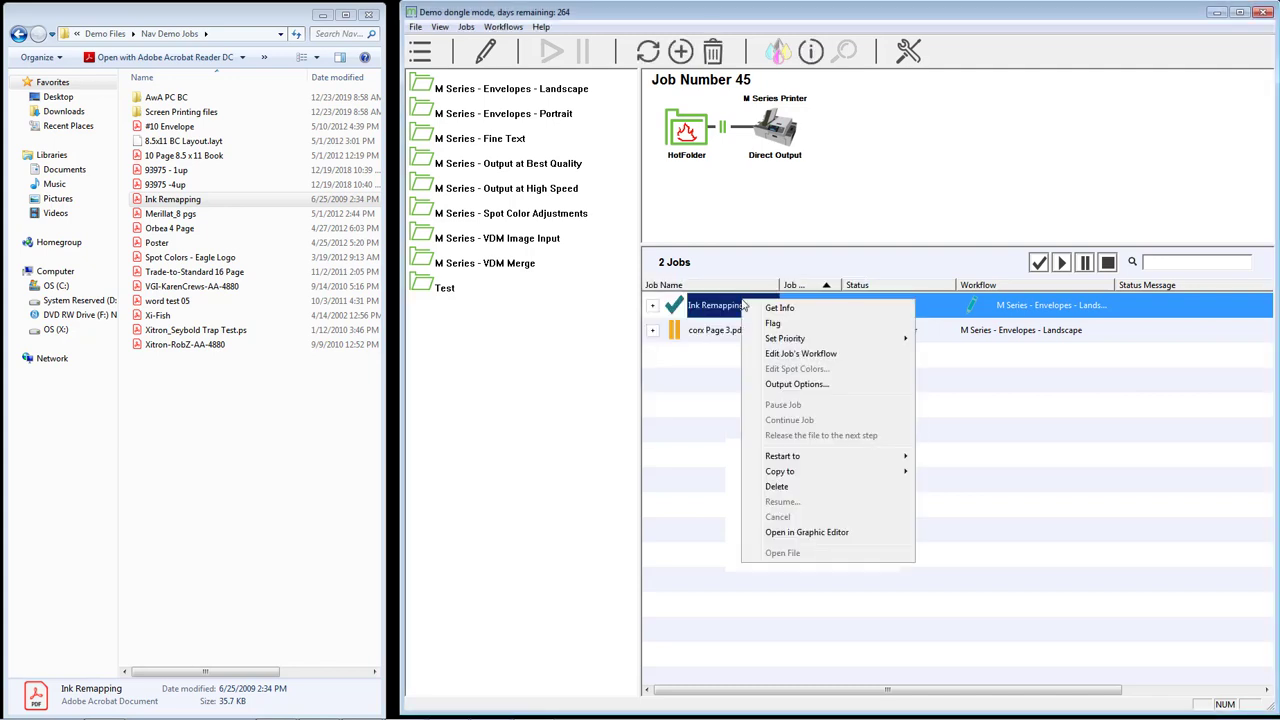
mouse_move(822, 463)
click(918, 215)
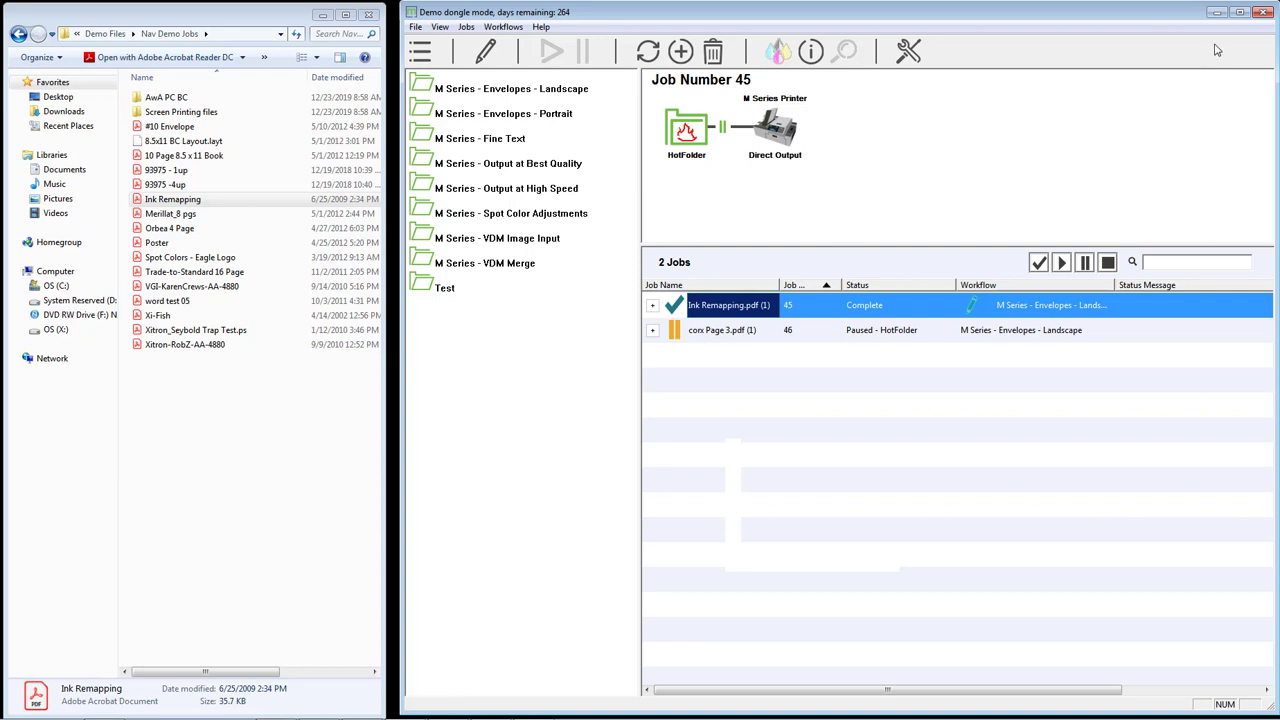
click(1262, 14)
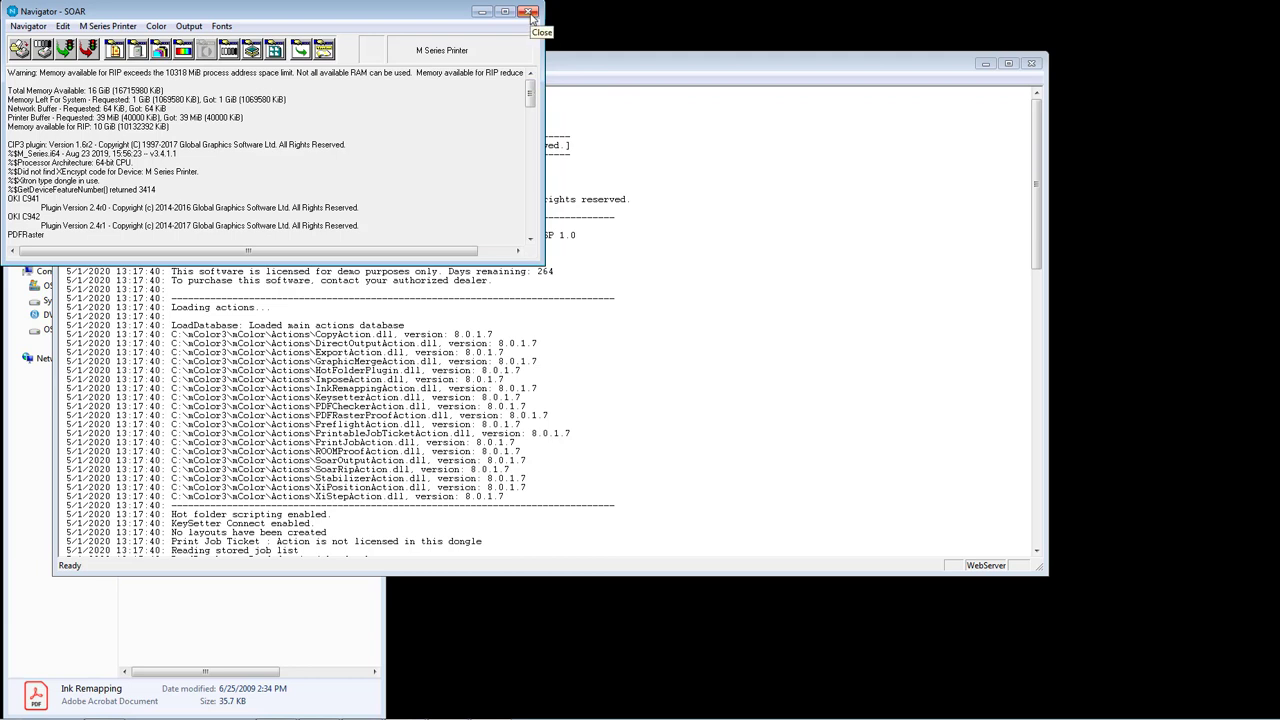
- Quit the Navigator RIP and dismiss the demonstration and license notices
click(530, 12)
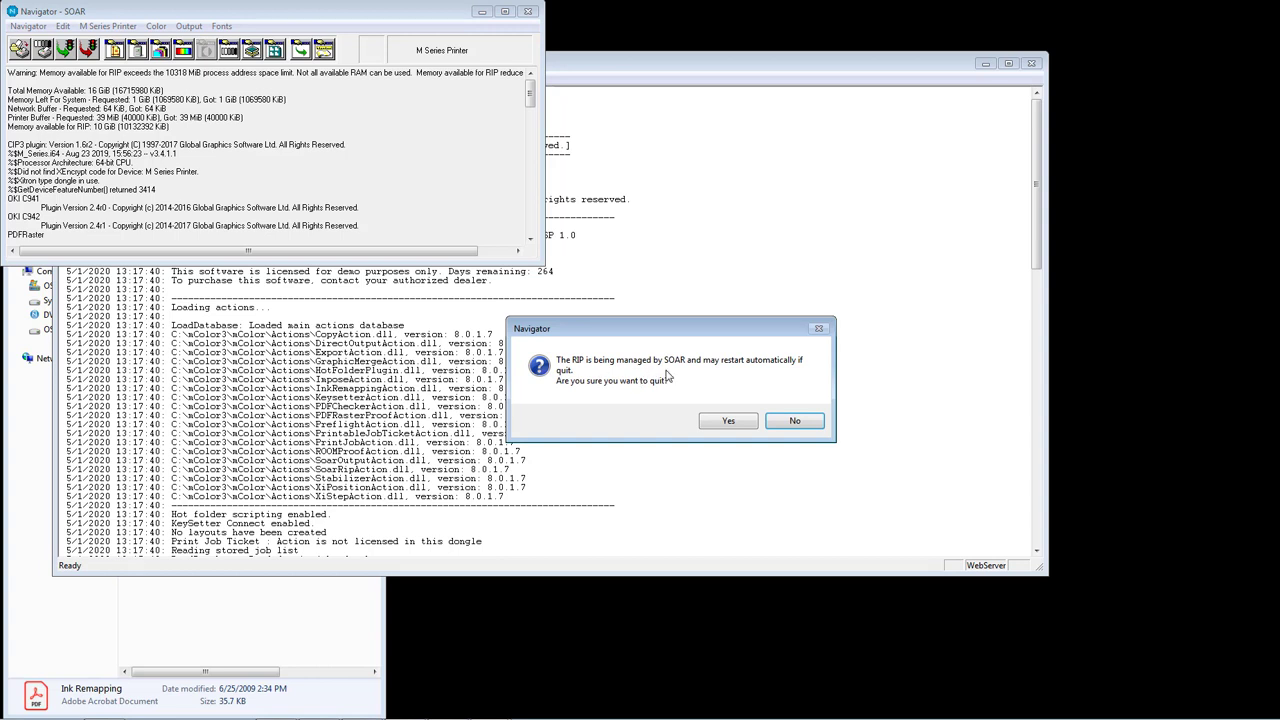
click(726, 427)
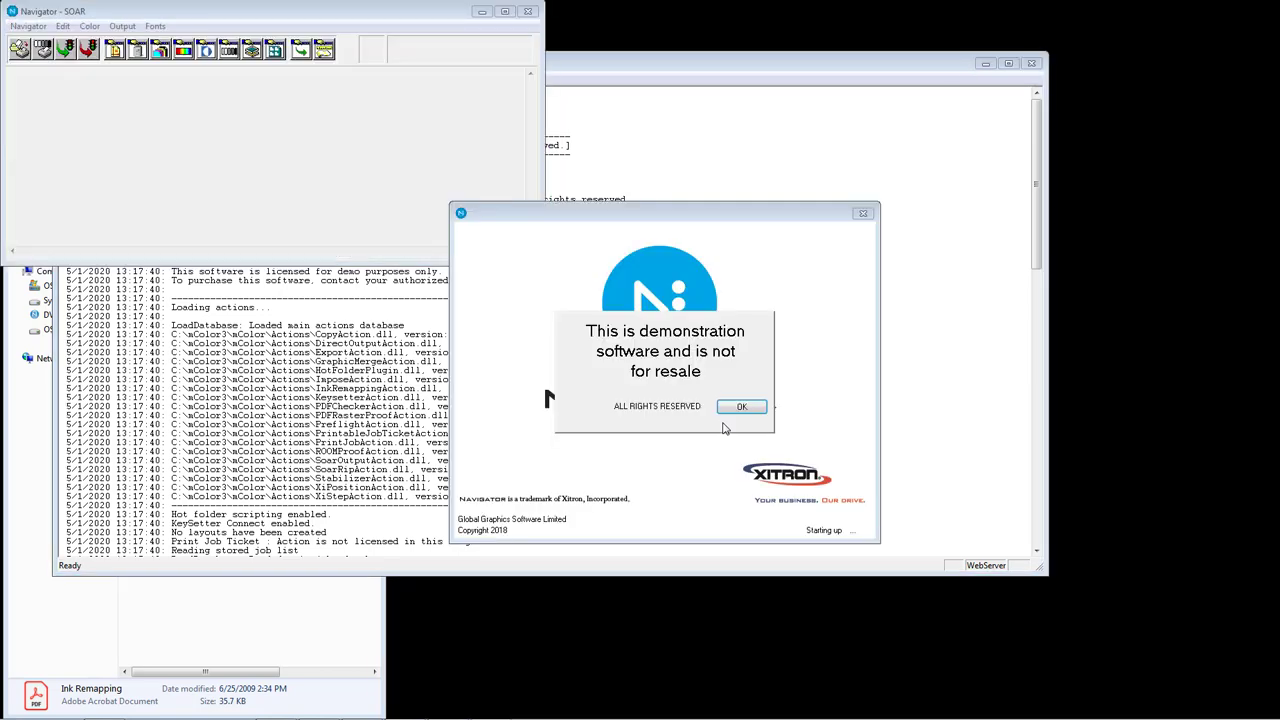
click(740, 408)
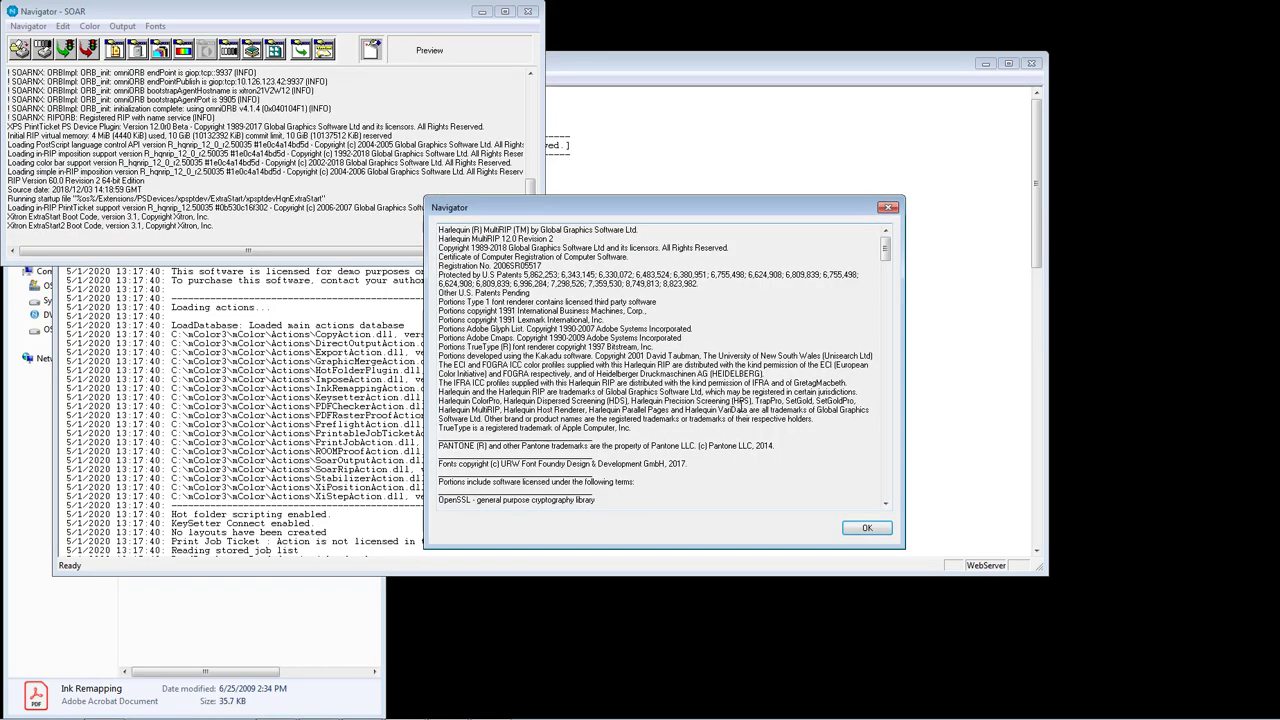
click(845, 528)
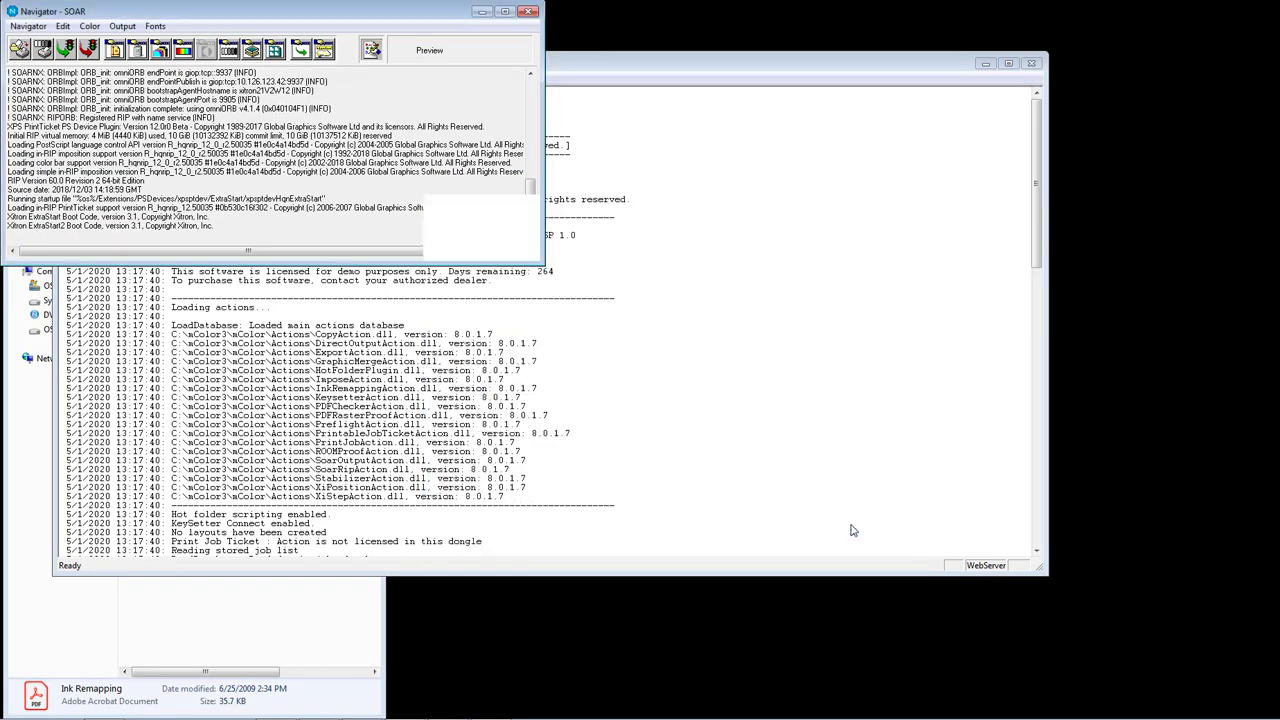
- Minimise Navigator - SOAR and start shutting down the mColor Server
click(607, 66)
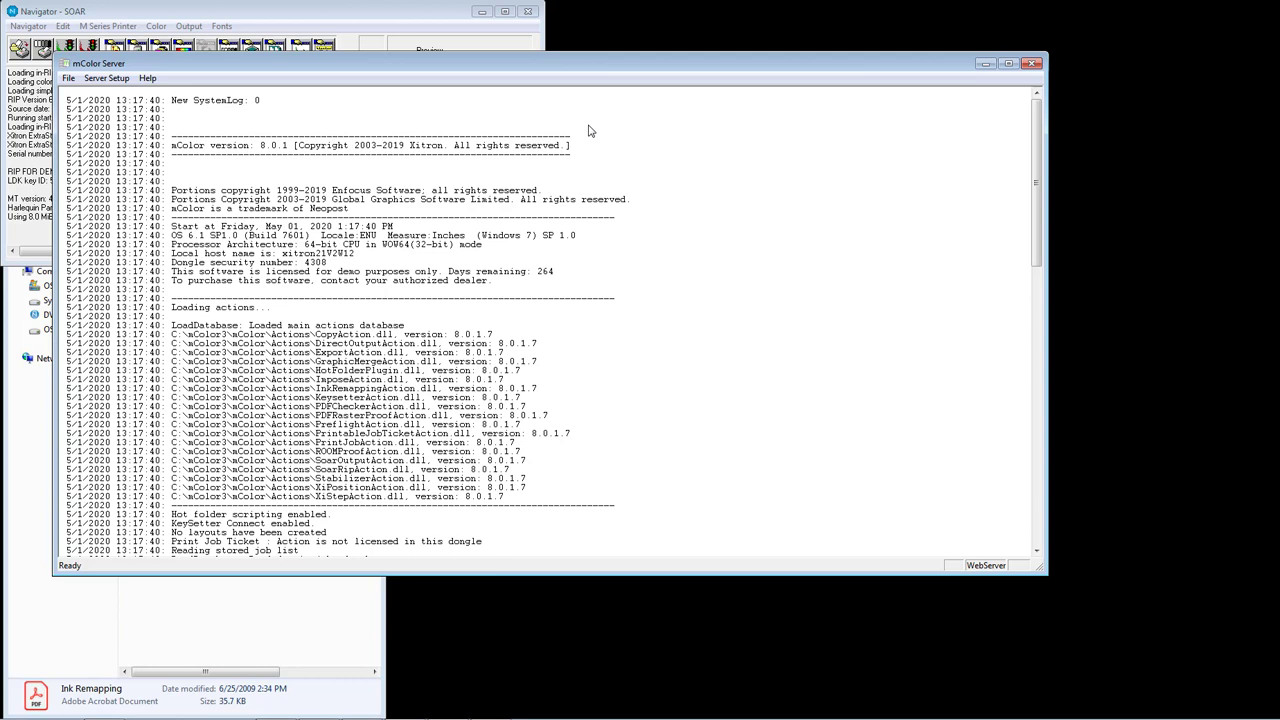
click(480, 12)
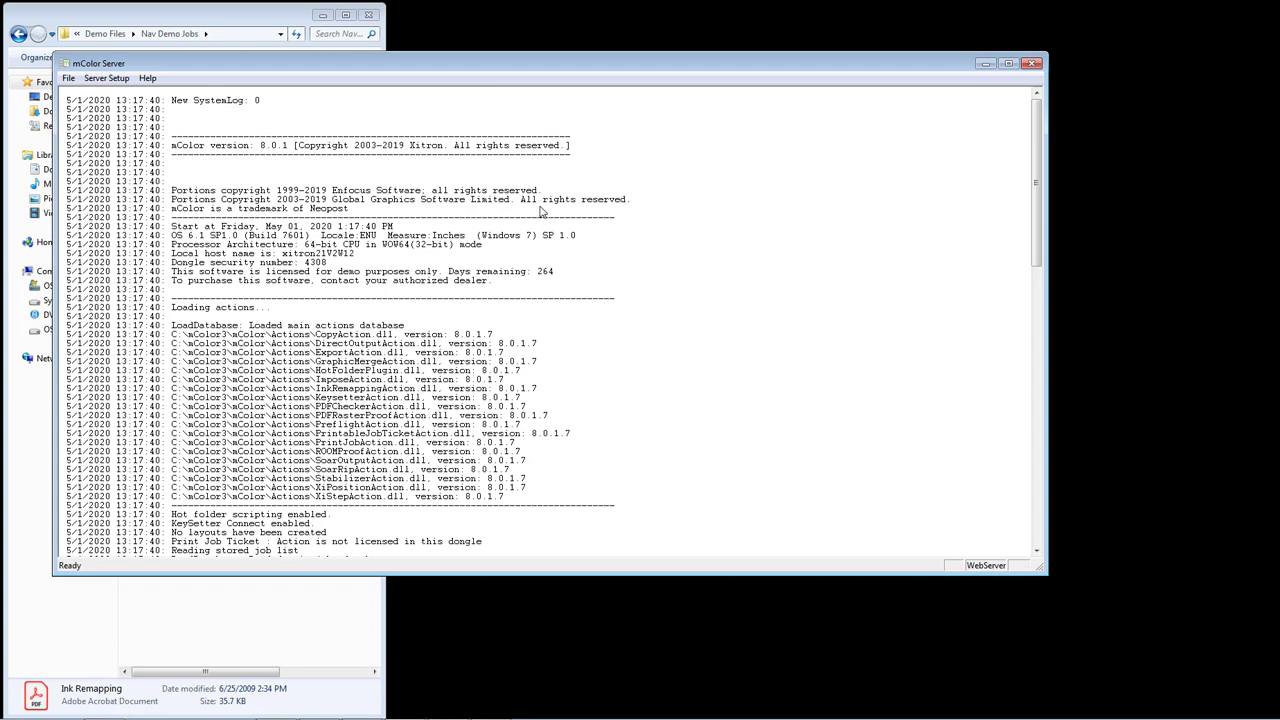
click(1031, 66)
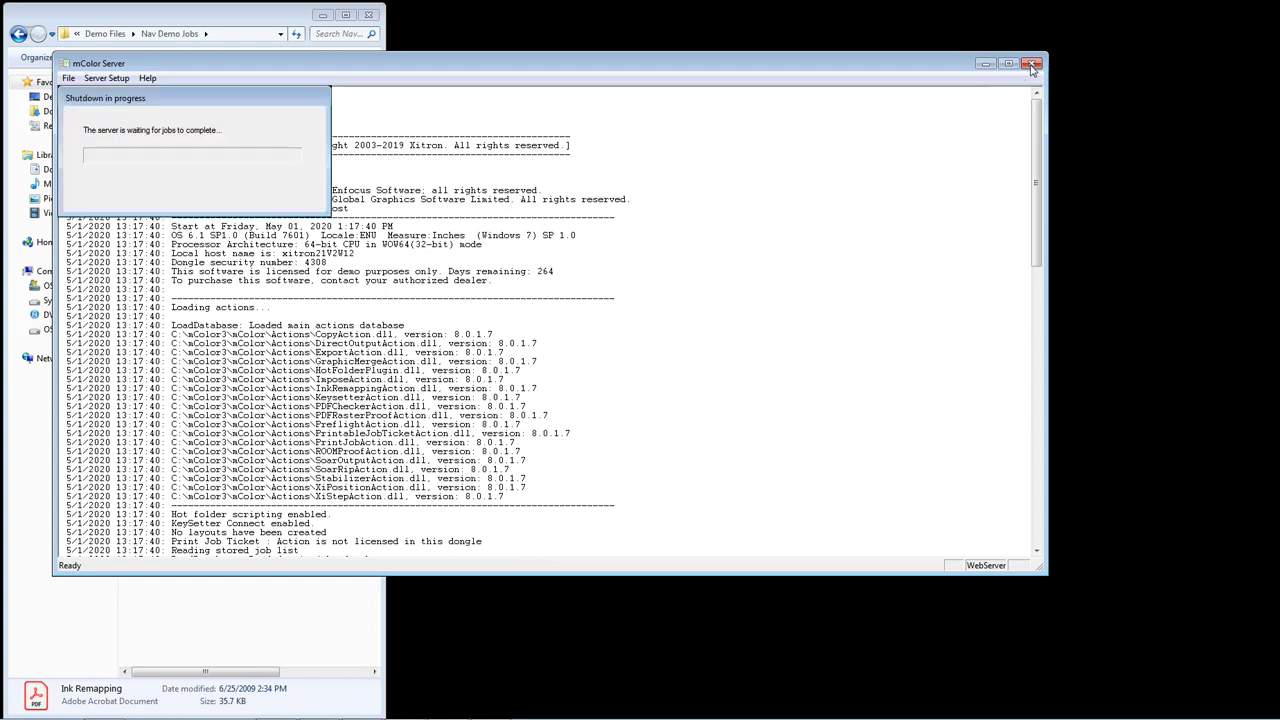